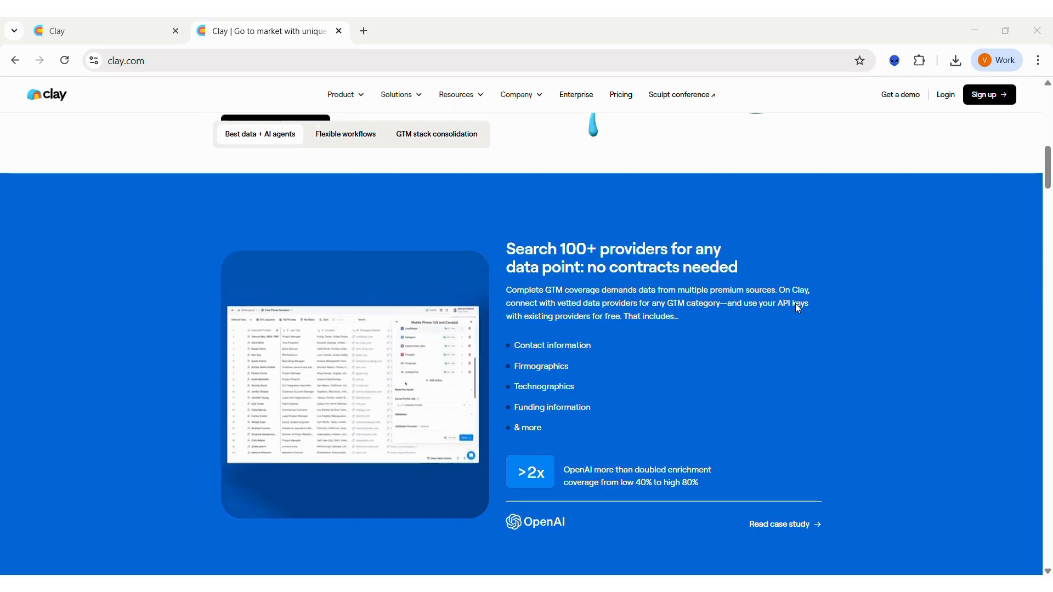
# - Look through the Clay marketing homepage, covering data providers, AI research agents, intent signals, workflows, security and customer testimonials
pyautogui.scroll(8, 798, 308)
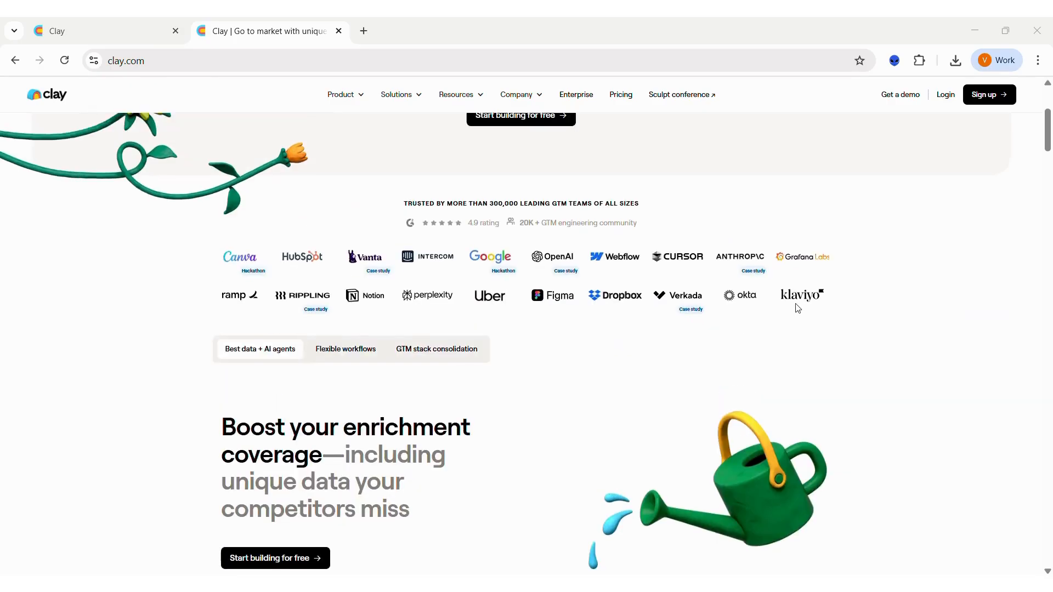
pyautogui.scroll(4, 797, 307)
pyautogui.scroll(-12, 798, 309)
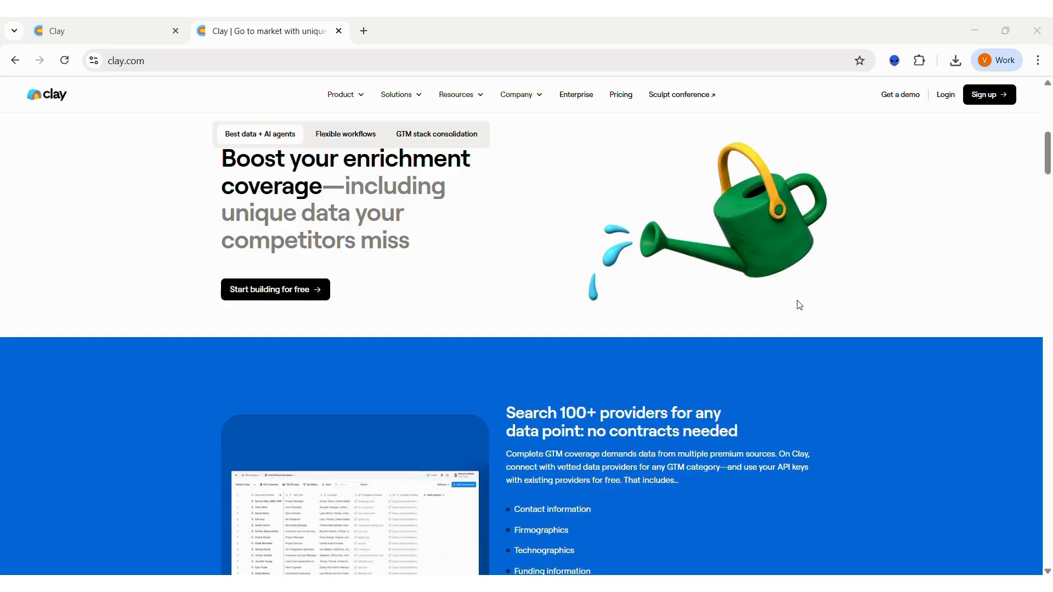
pyautogui.scroll(-3, 798, 301)
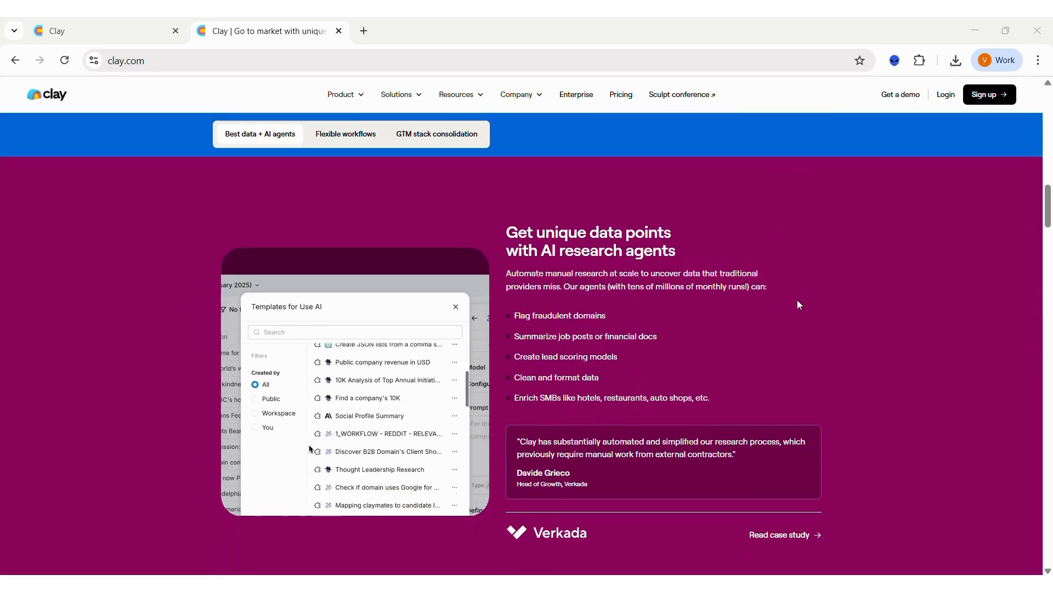
pyautogui.scroll(-6, 797, 301)
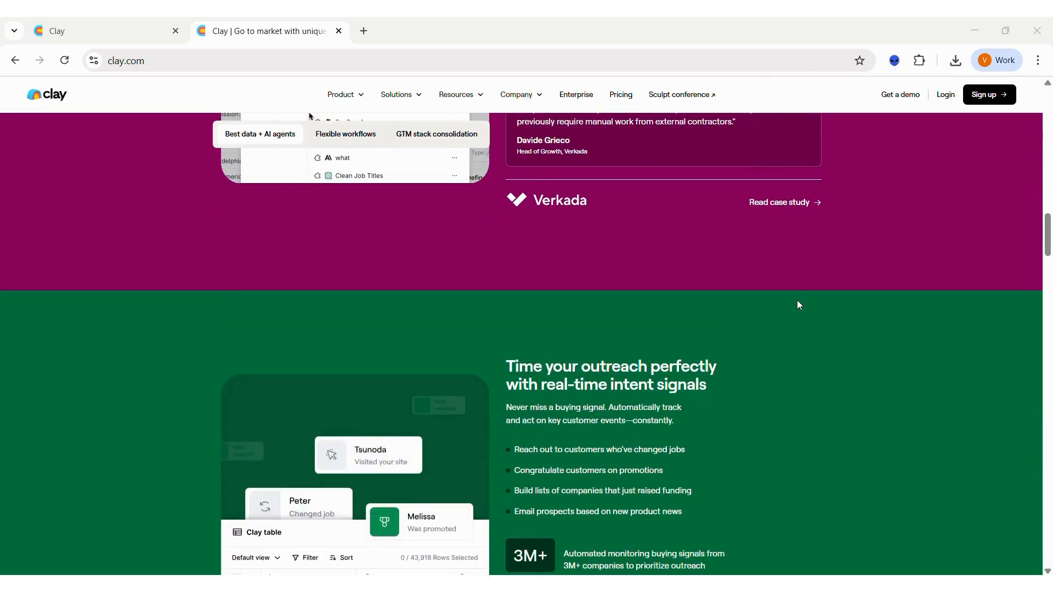
pyautogui.scroll(-5, 797, 305)
pyautogui.scroll(-1, 798, 305)
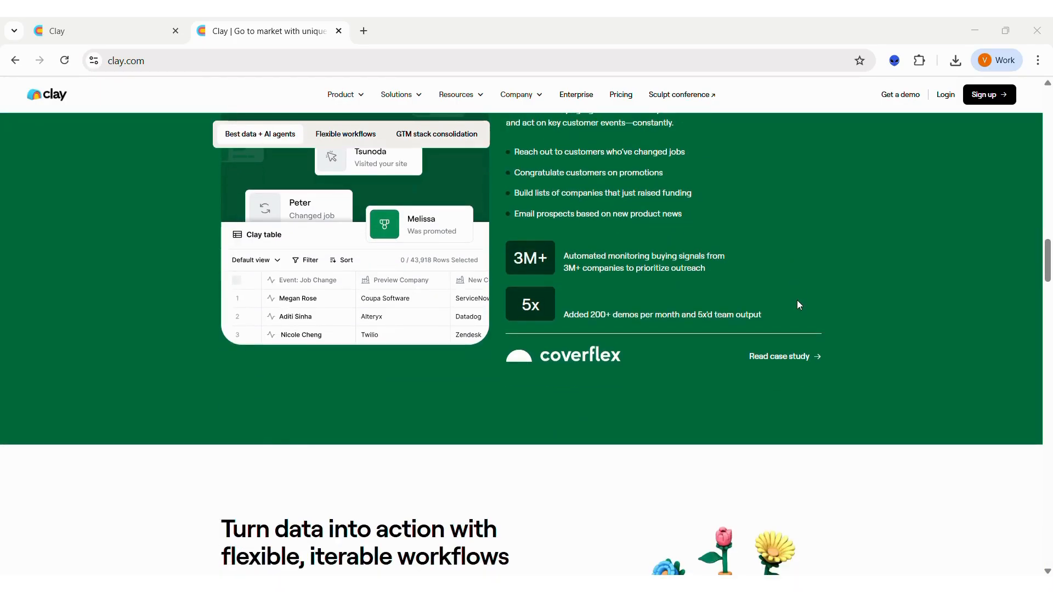
pyautogui.scroll(-5, 798, 301)
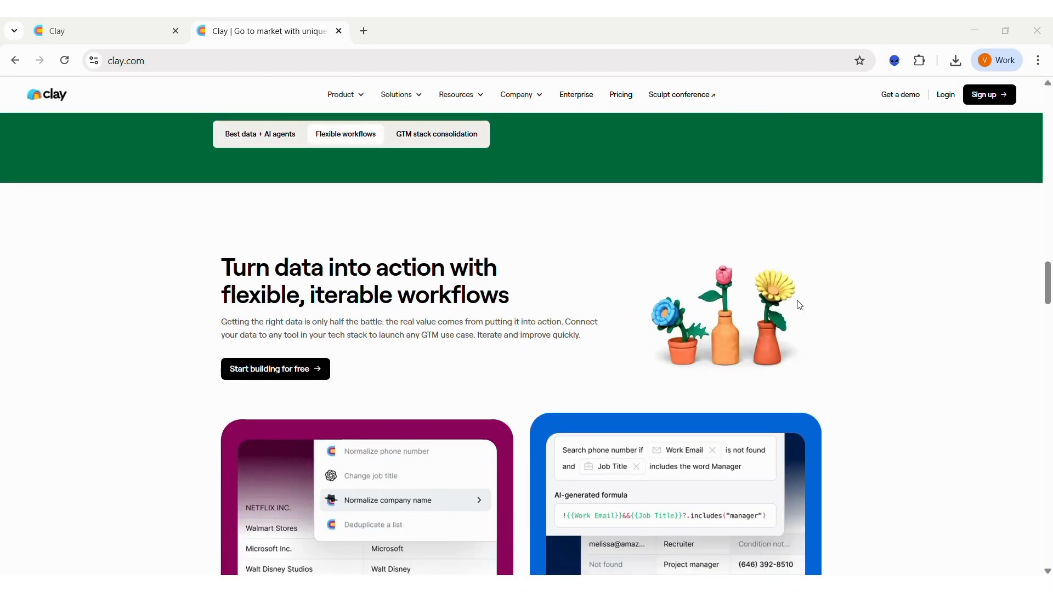
pyautogui.scroll(-4, 800, 305)
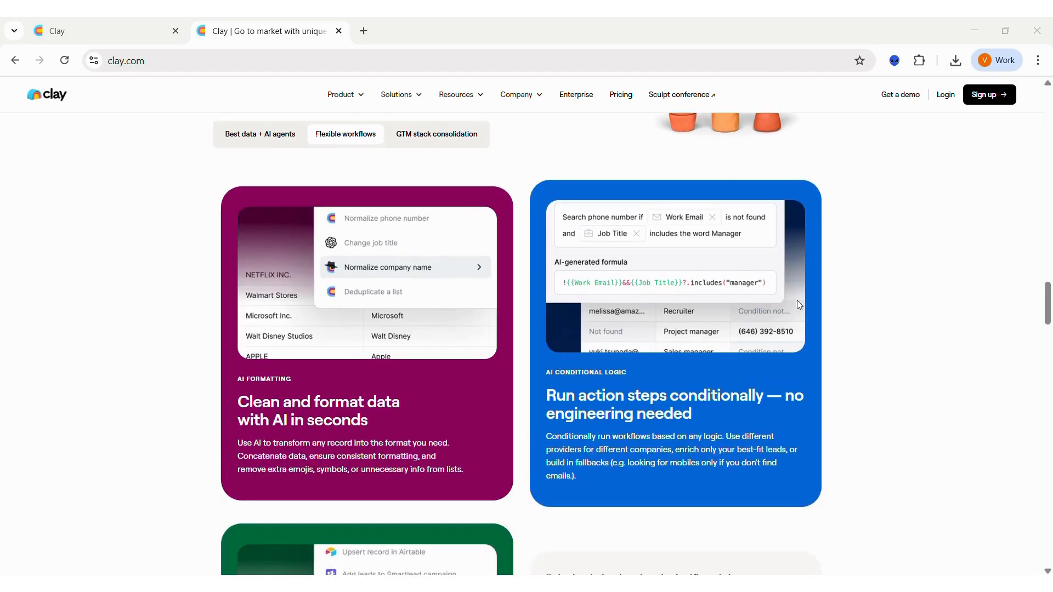
pyautogui.scroll(-2, 798, 302)
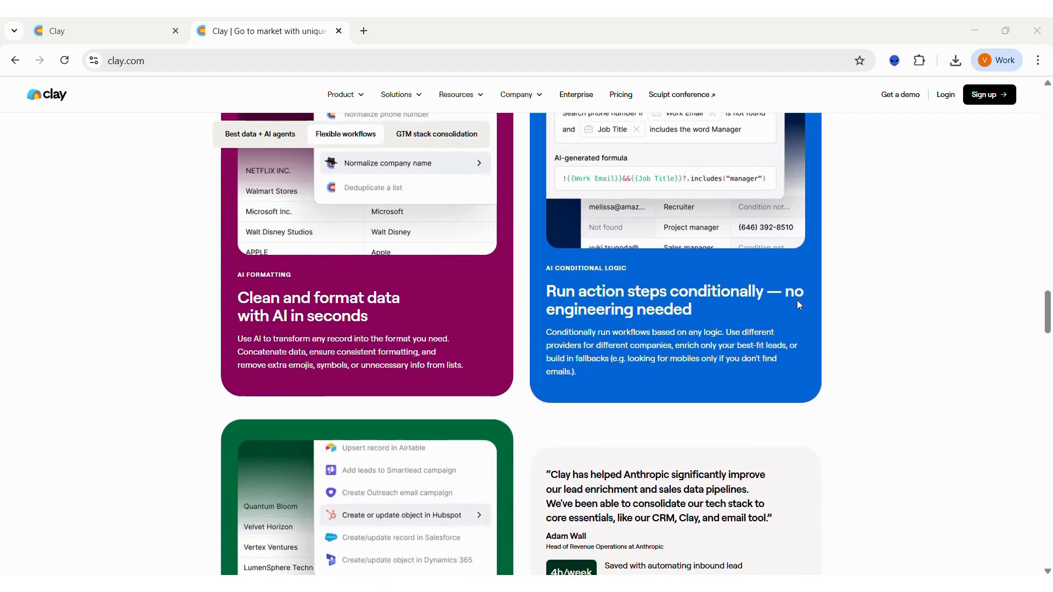
pyautogui.scroll(-1, 798, 301)
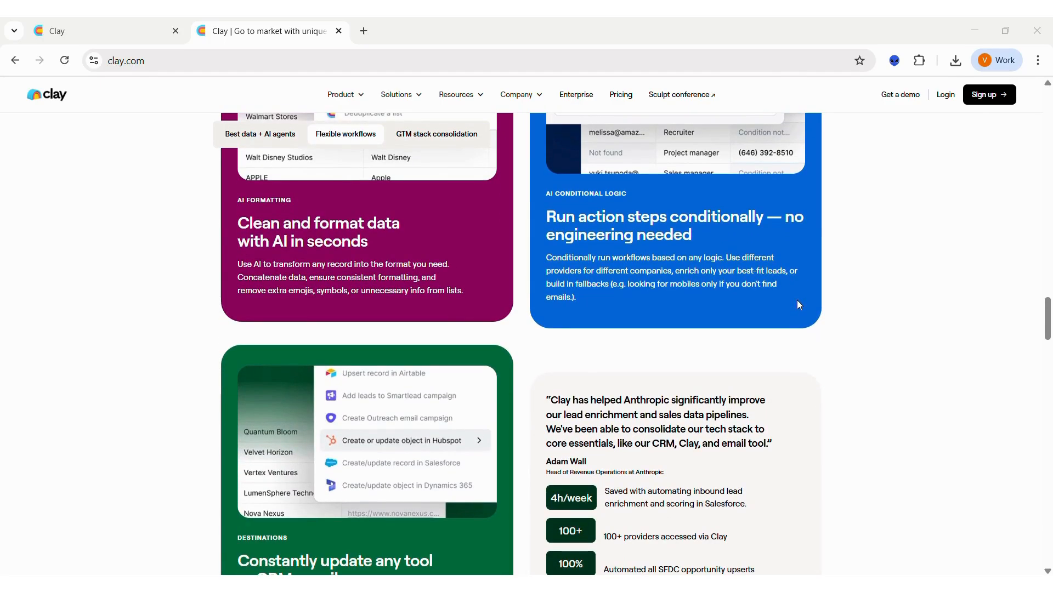
pyautogui.scroll(-3, 798, 305)
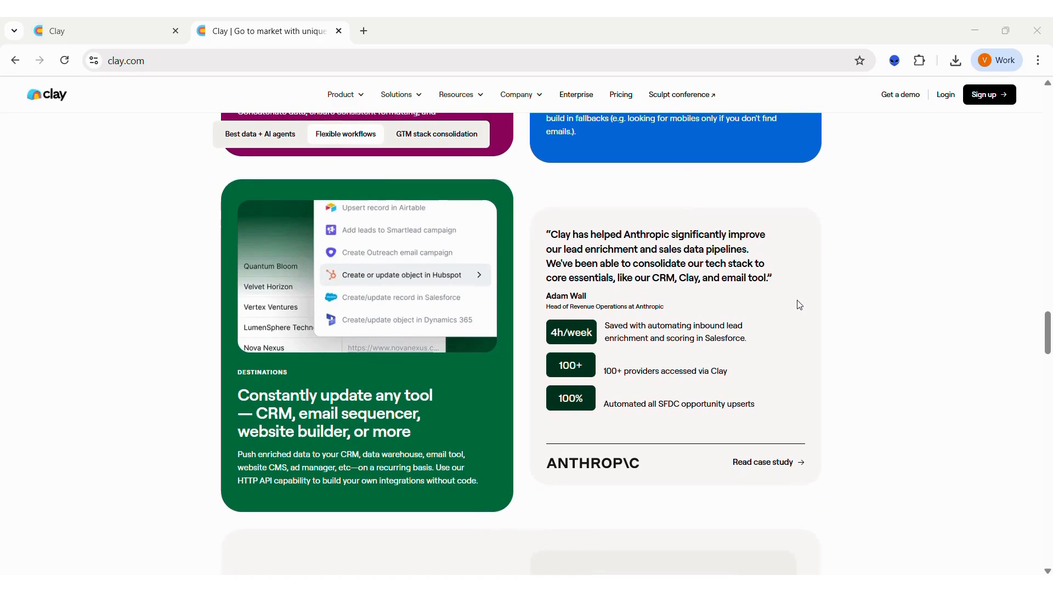
pyautogui.scroll(-1, 798, 305)
pyautogui.scroll(-3, 800, 305)
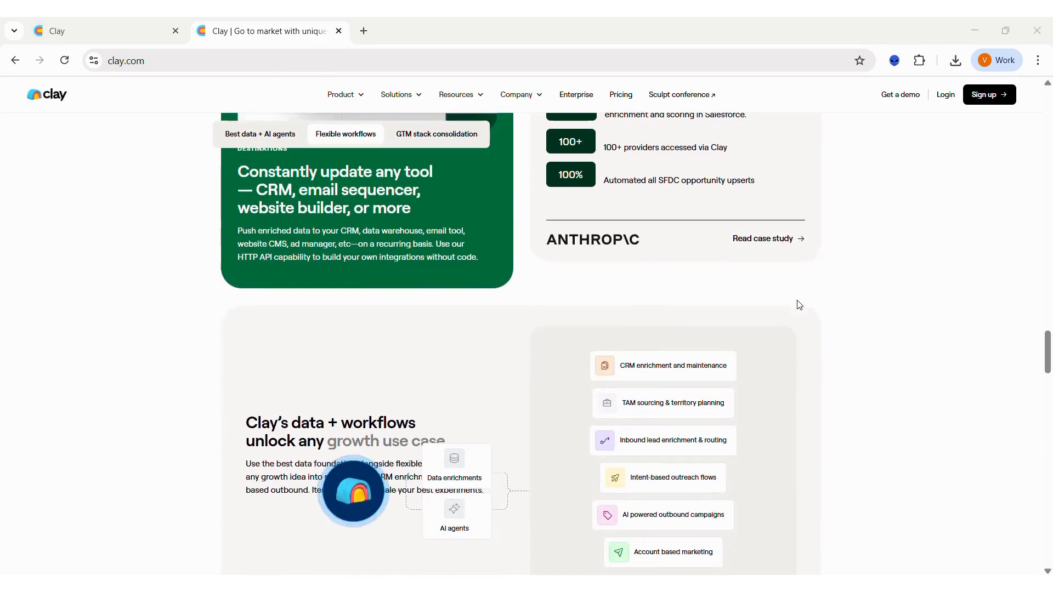
pyautogui.scroll(-2, 799, 305)
pyautogui.scroll(-4, 799, 305)
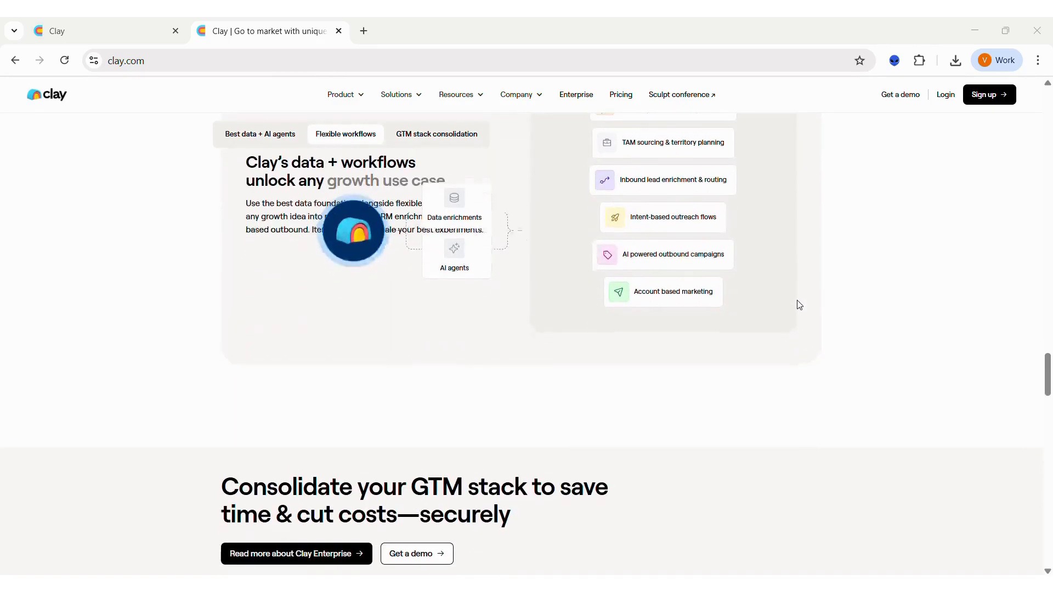
pyautogui.scroll(-4, 799, 305)
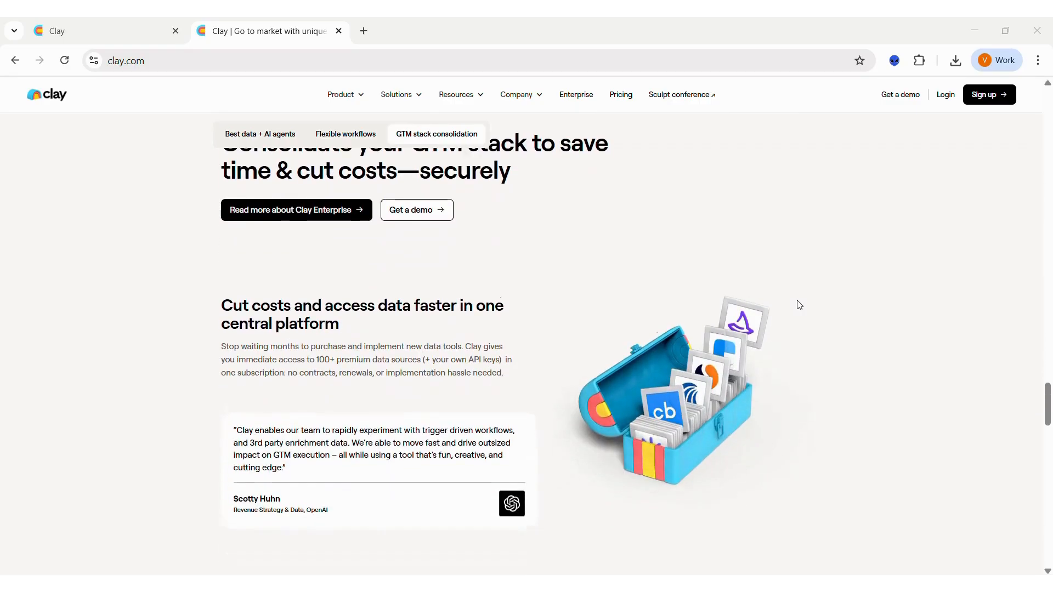
pyautogui.scroll(-4, 799, 305)
pyautogui.scroll(-1, 799, 305)
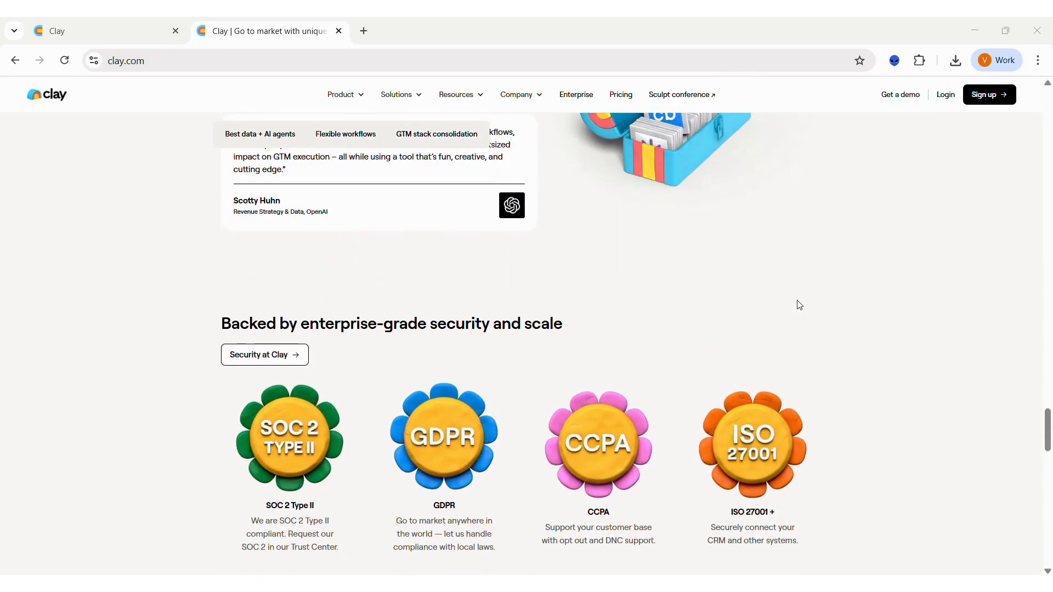
pyautogui.scroll(-5, 799, 305)
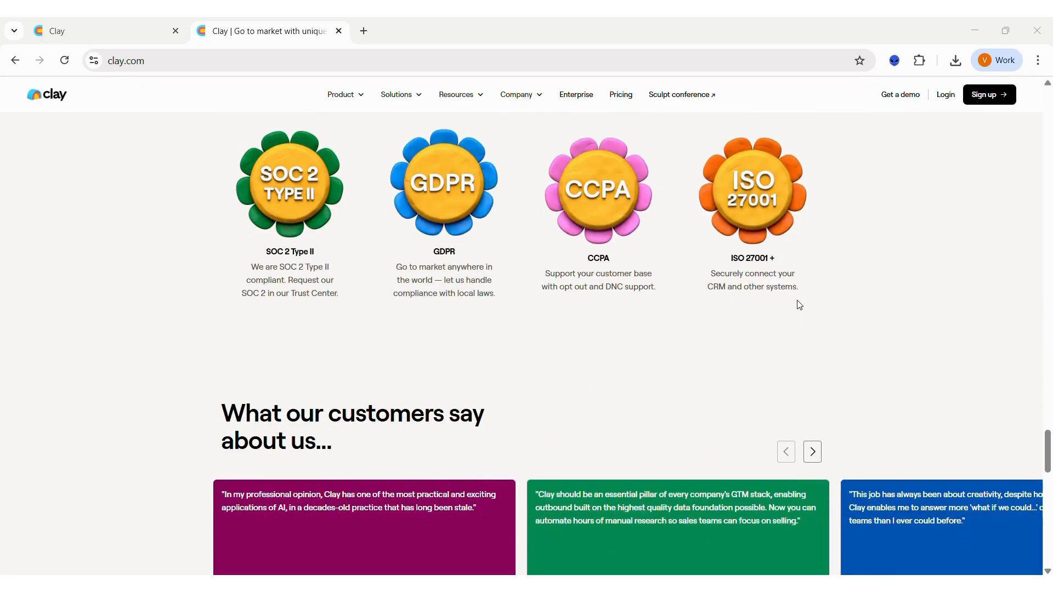
pyautogui.scroll(-5, 800, 305)
pyautogui.scroll(-3, 799, 305)
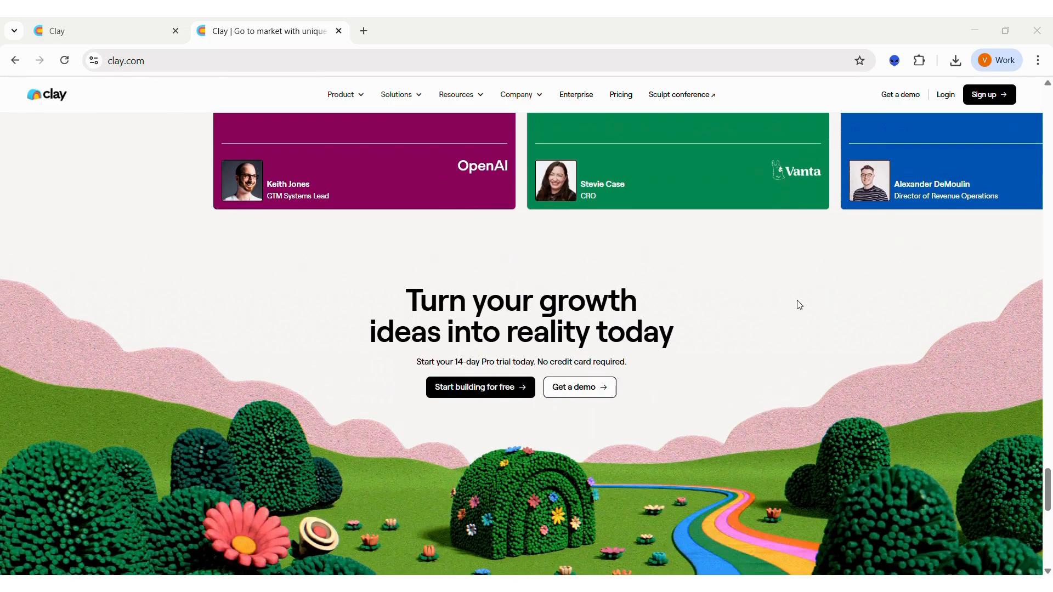
pyautogui.scroll(-1, 799, 305)
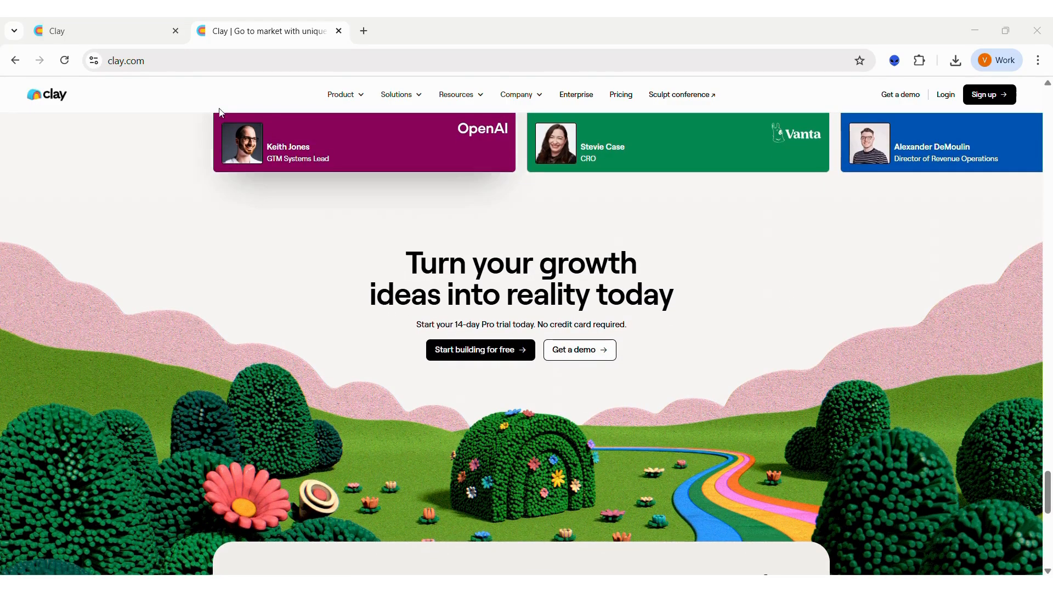
# - Switch to the Clay workspace, start a Find people search and review the available filter categories
pyautogui.click(101, 39)
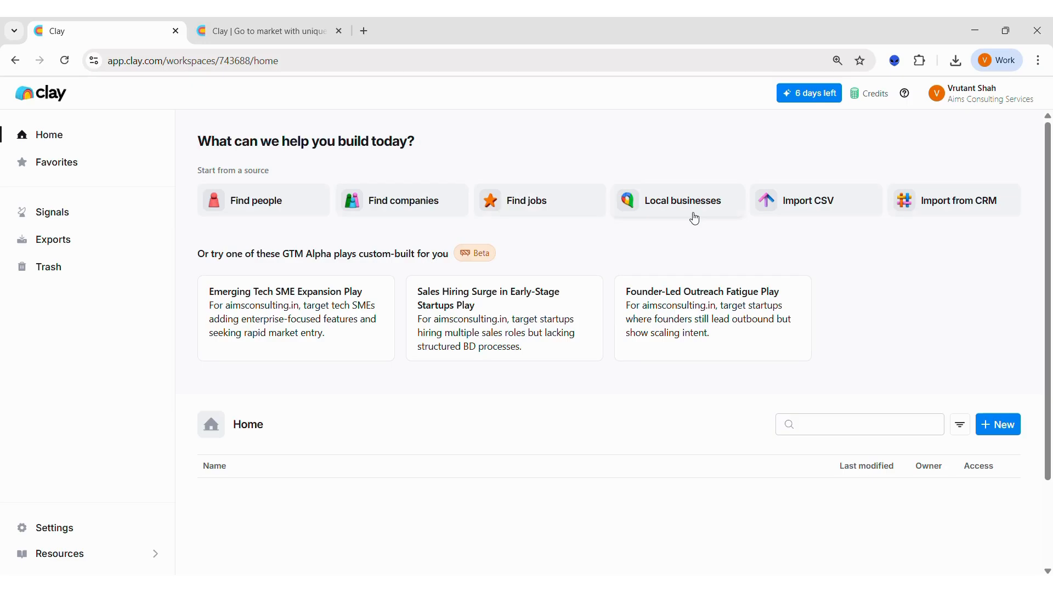
pyautogui.click(285, 204)
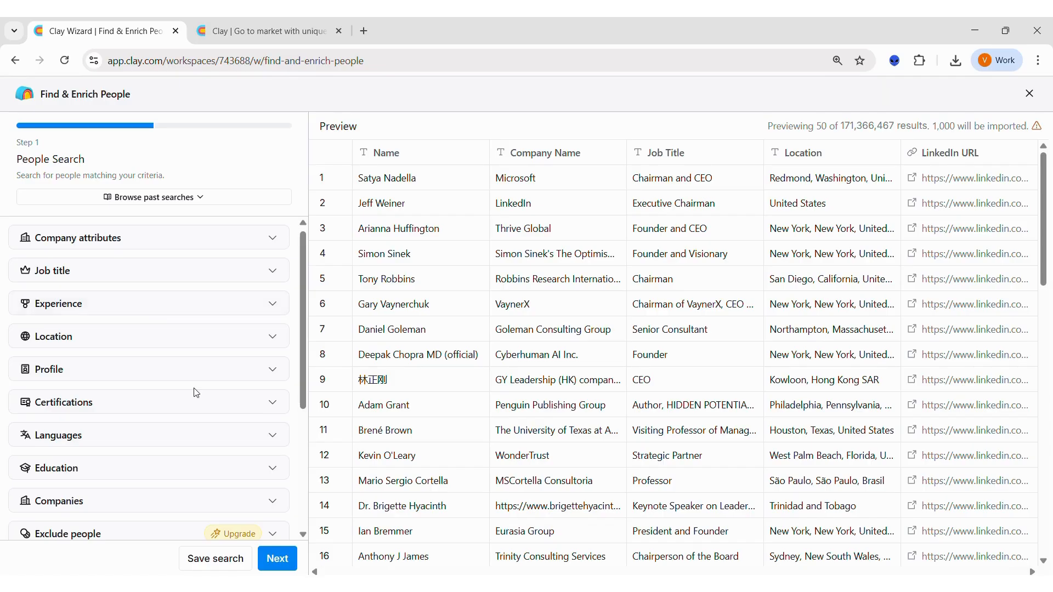
pyautogui.scroll(-4, 195, 393)
pyautogui.scroll(4, 196, 392)
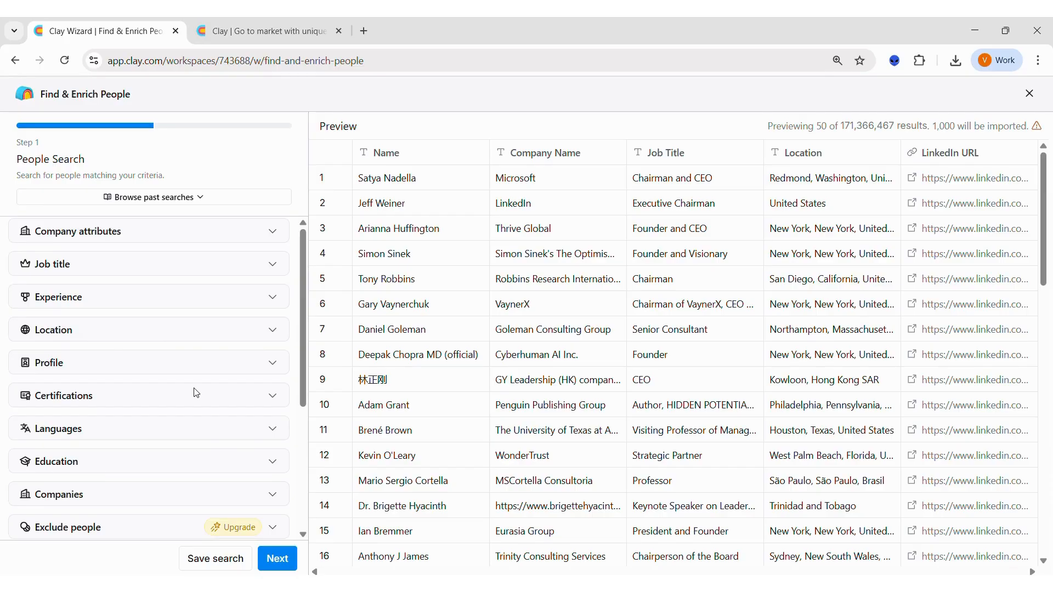
pyautogui.scroll(-7, 565, 368)
pyautogui.scroll(8, 566, 368)
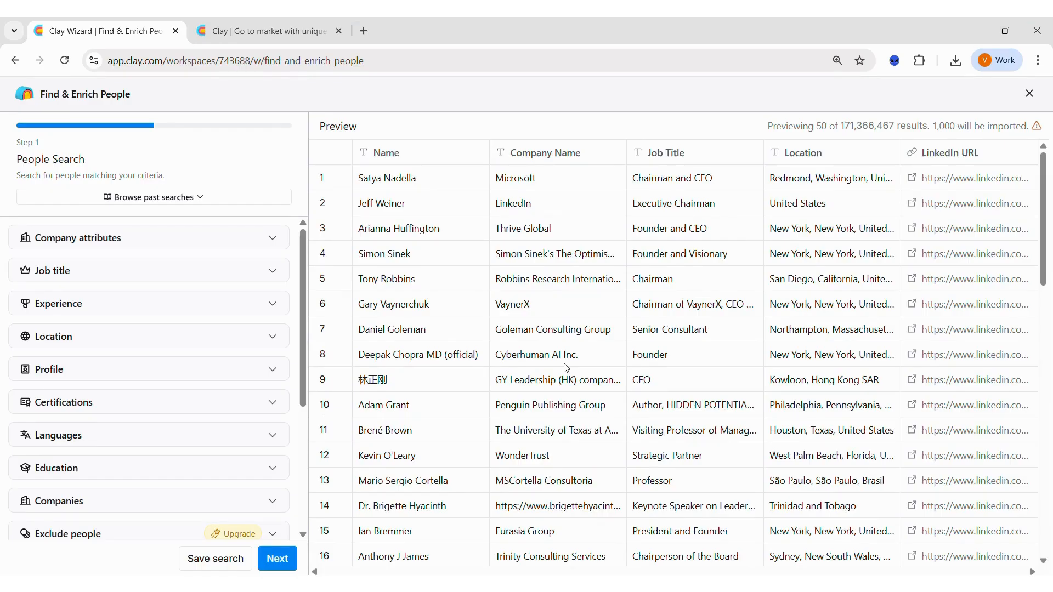
# - In the company attributes, add "SaaS" as a description keyword to include
pyautogui.click(267, 242)
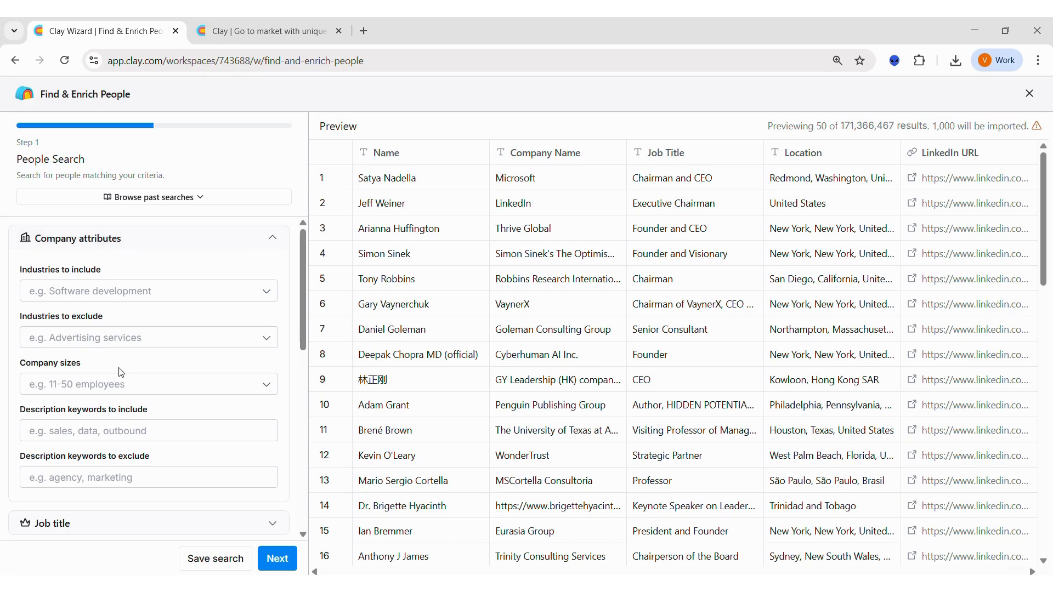
pyautogui.click(133, 430)
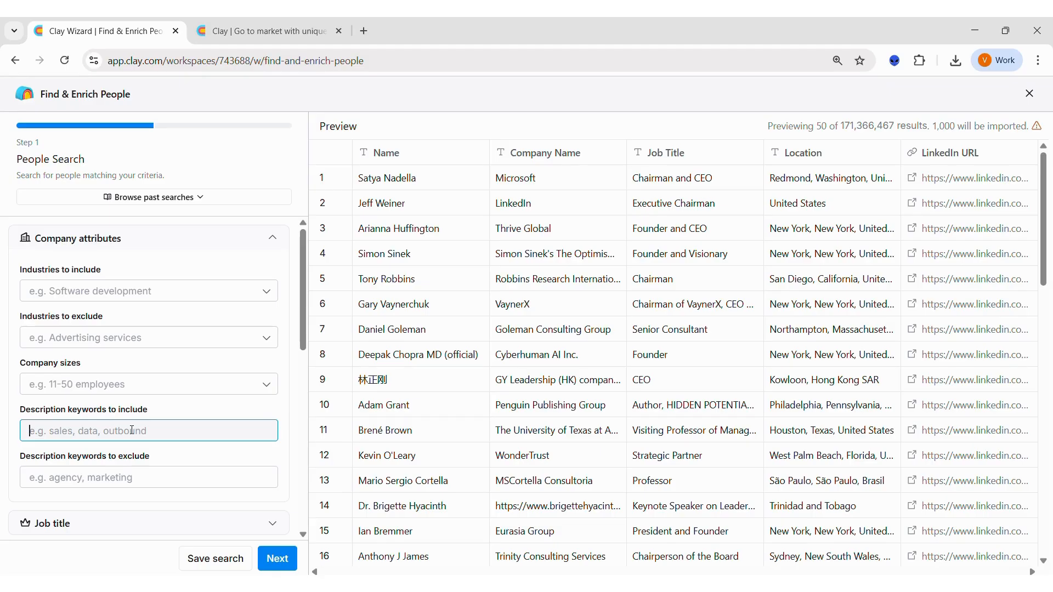
pyautogui.write('SaaS')
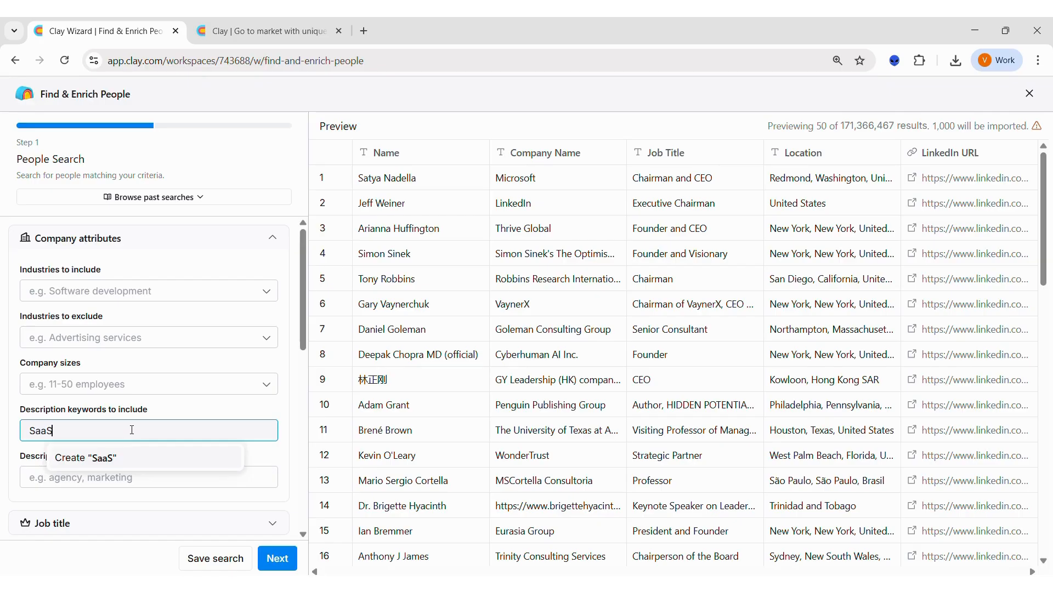
pyautogui.press('Return')
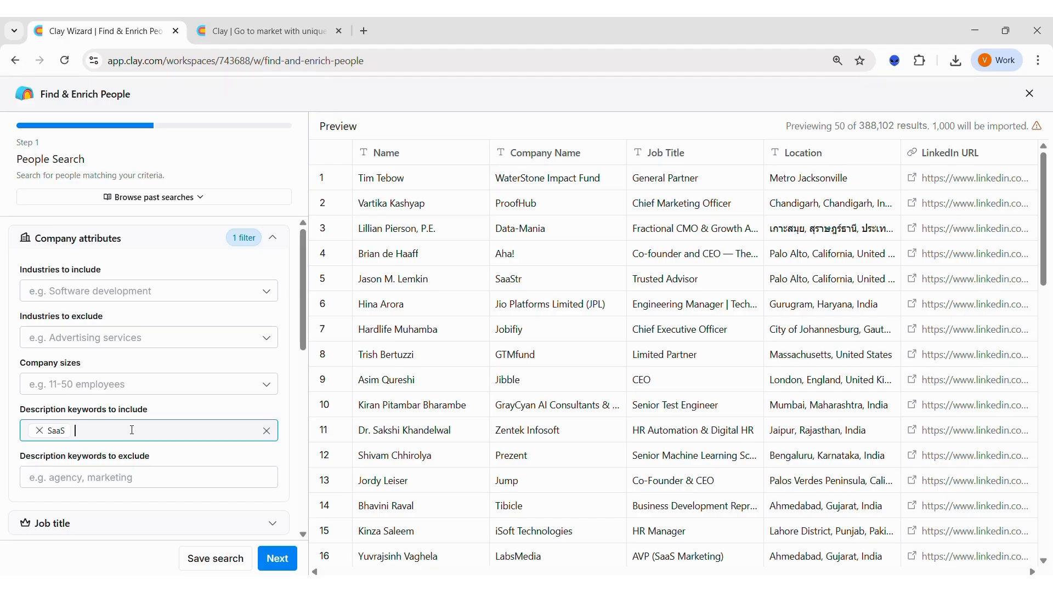
# - Examine the job title filters, including the job function choices, the job titles to include and the exact keyword match option
pyautogui.scroll(-3, 132, 430)
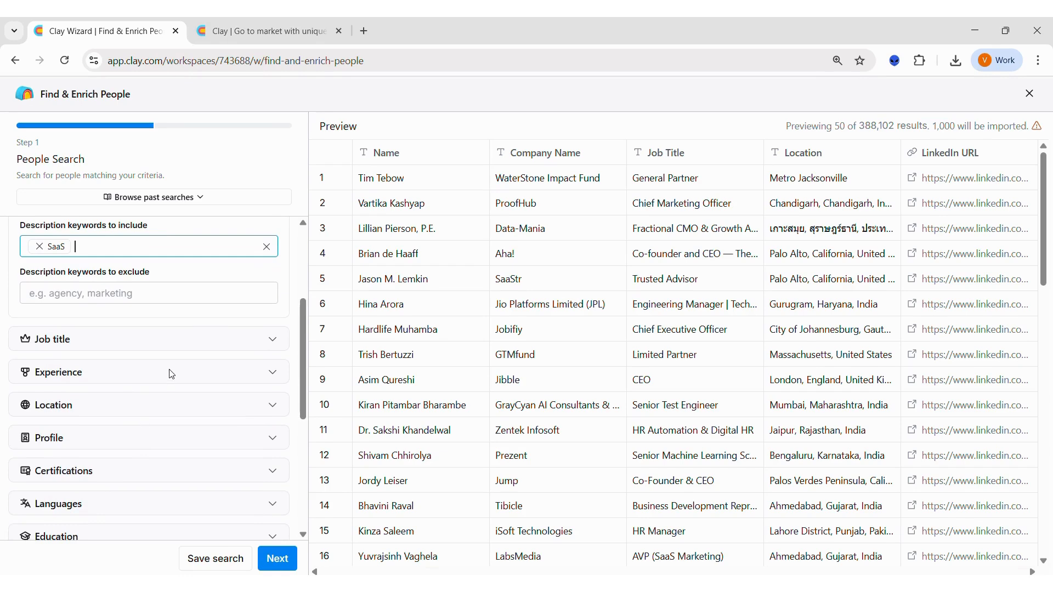
pyautogui.click(180, 345)
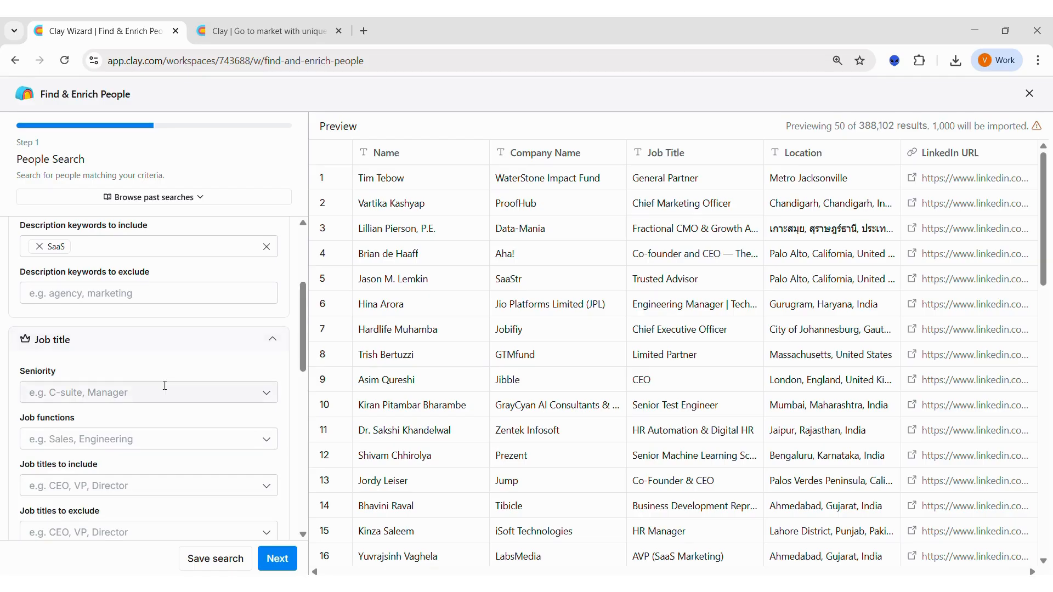
pyautogui.scroll(-3, 165, 384)
pyautogui.click(119, 286)
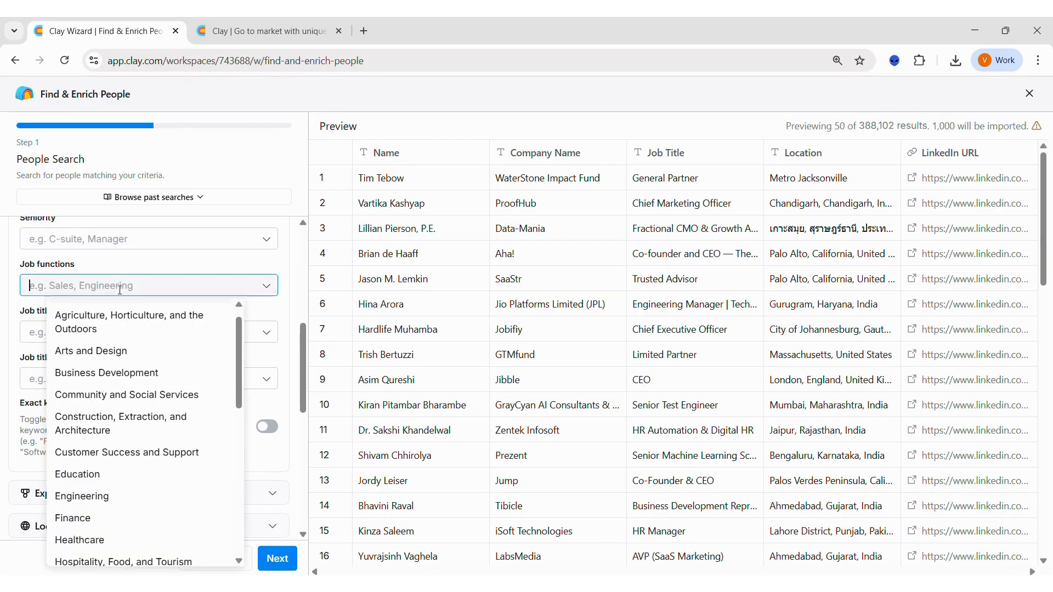
pyautogui.click(254, 331)
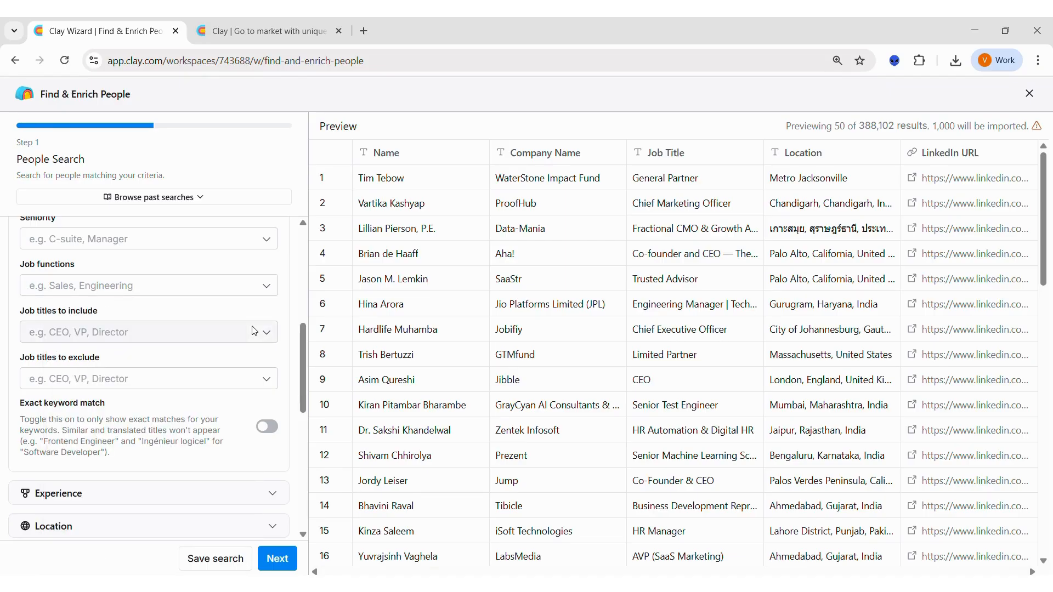
pyautogui.click(254, 331)
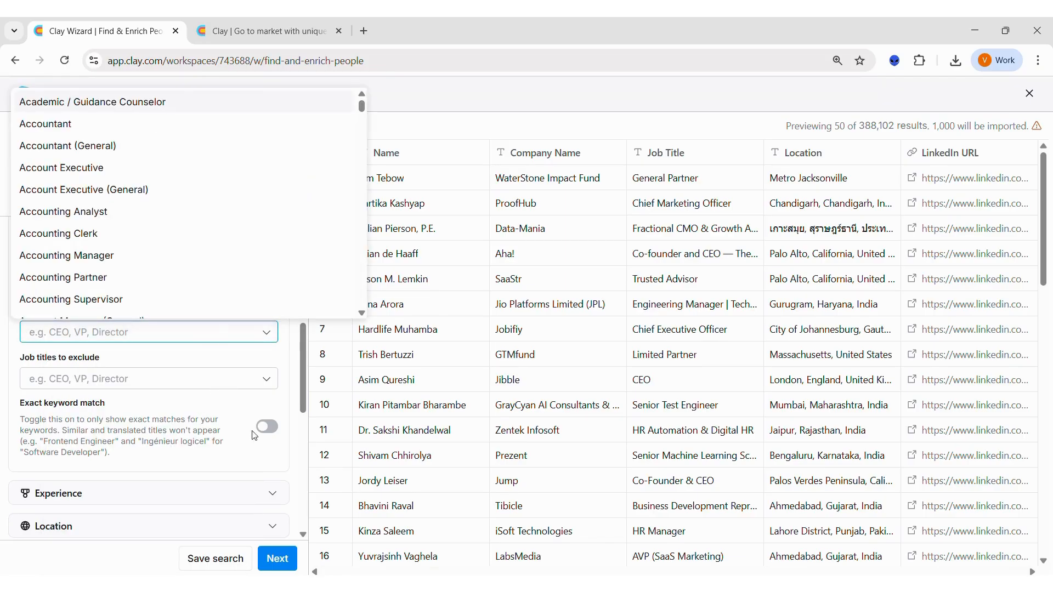
pyautogui.click(272, 425)
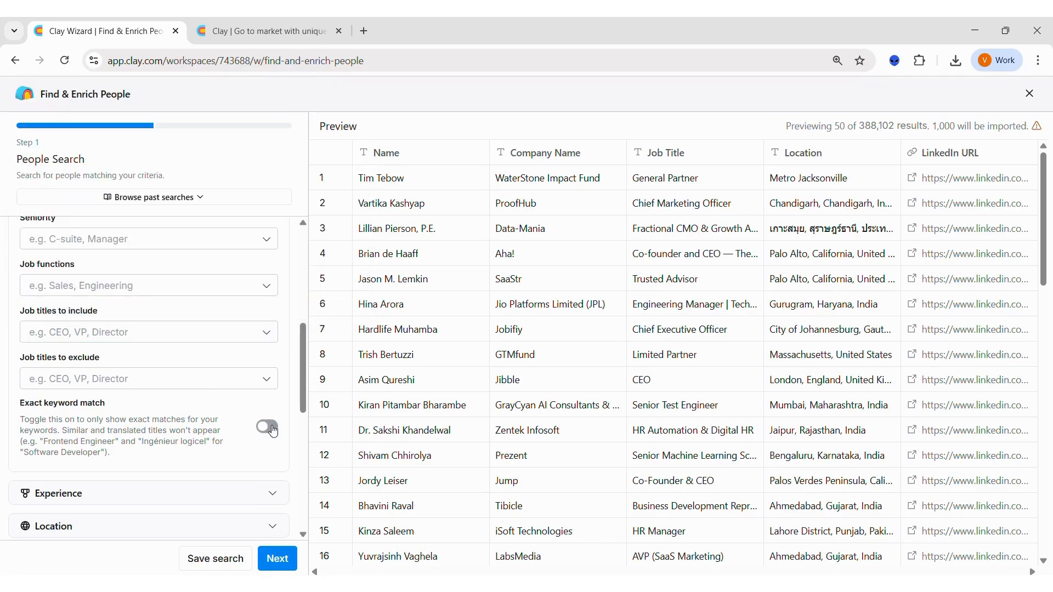
pyautogui.click(273, 428)
pyautogui.click(273, 428)
# - Try filtering people by the profile keyword "Treasury" and remove that keyword again
pyautogui.scroll(-3, 231, 426)
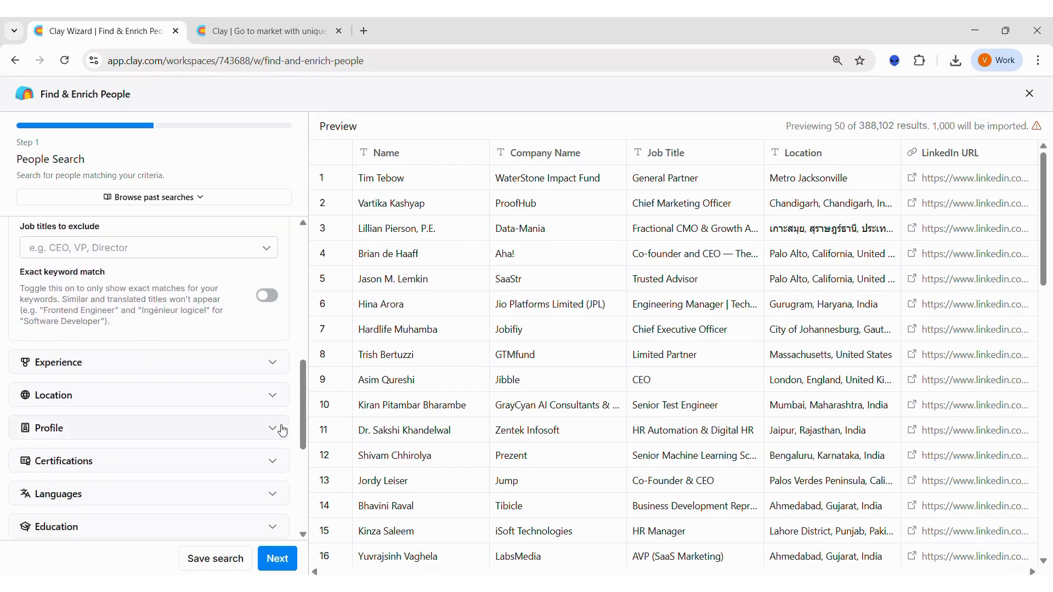
pyautogui.click(276, 429)
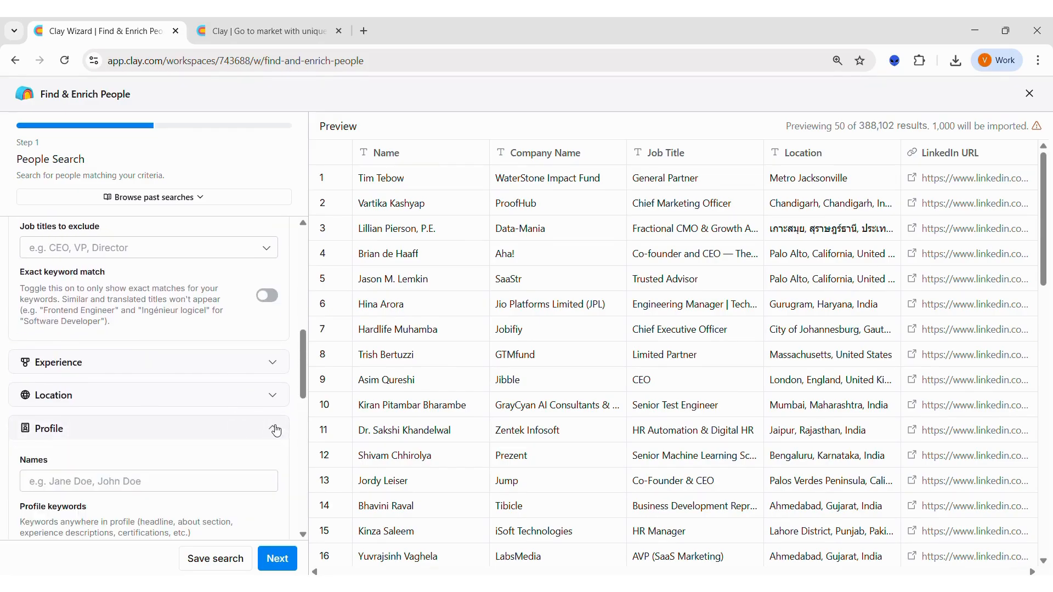
pyautogui.scroll(-3, 266, 423)
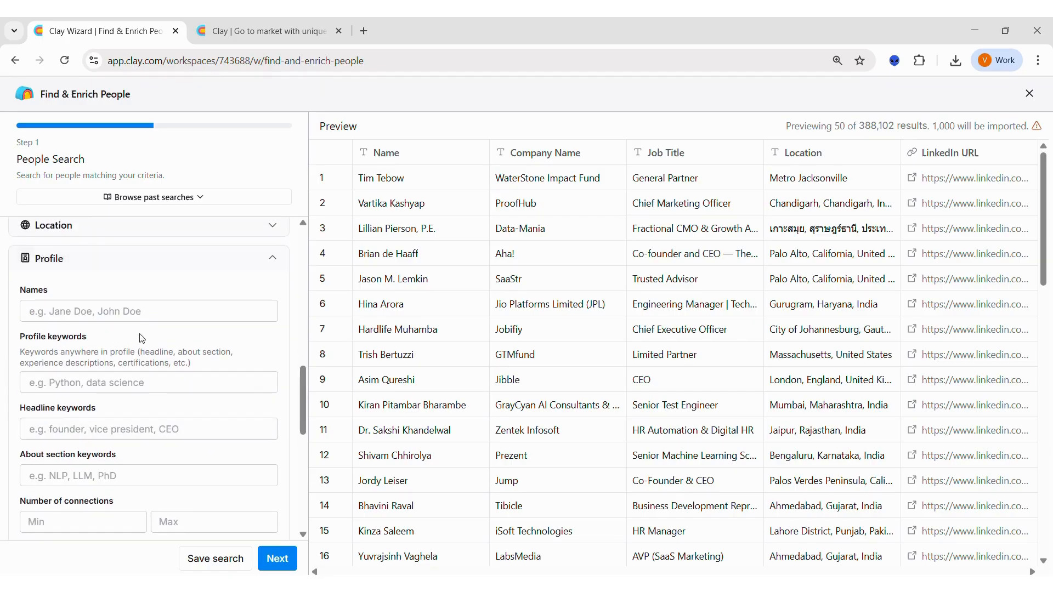
pyautogui.click(112, 384)
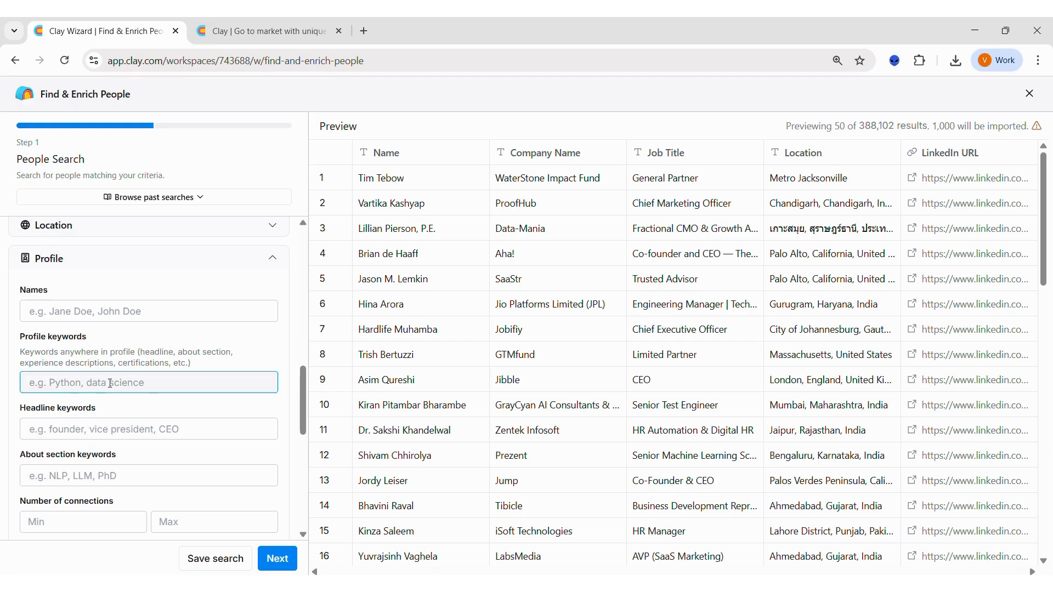
pyautogui.scroll(-1, 111, 387)
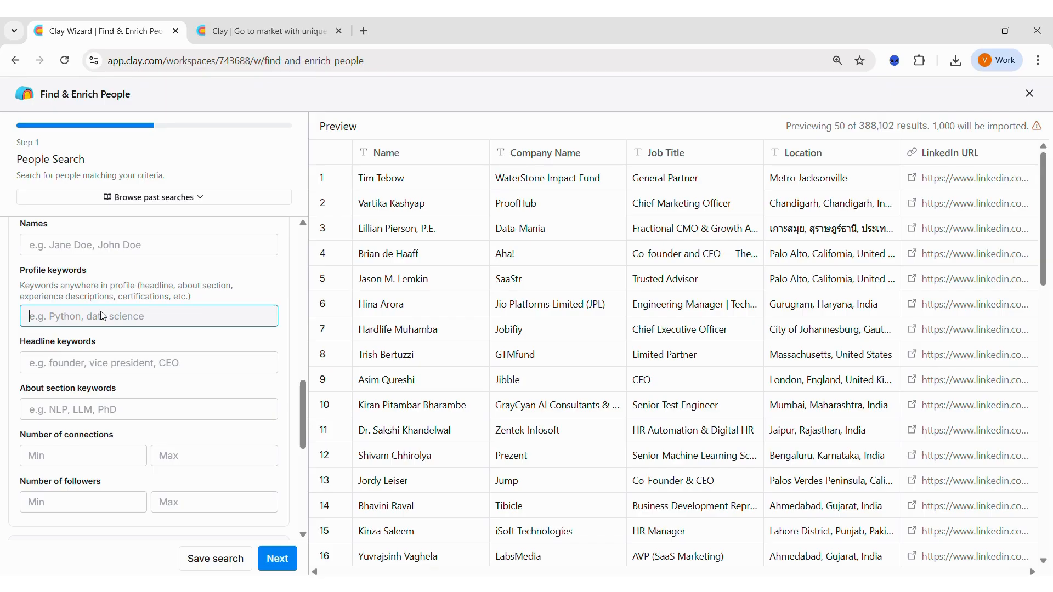
pyautogui.write('T')
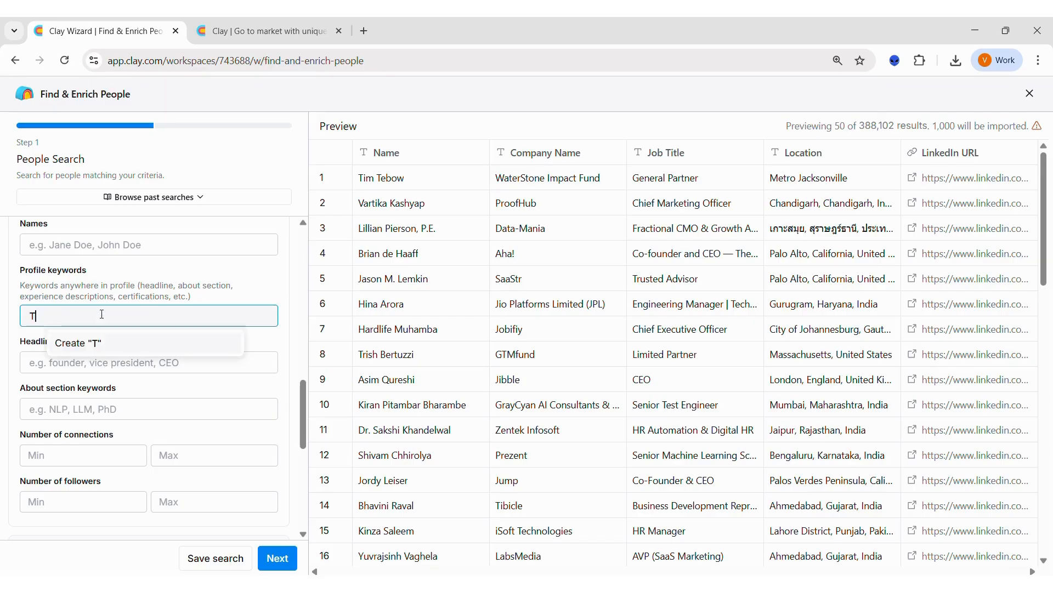
pyautogui.write('reasury')
pyautogui.click(113, 343)
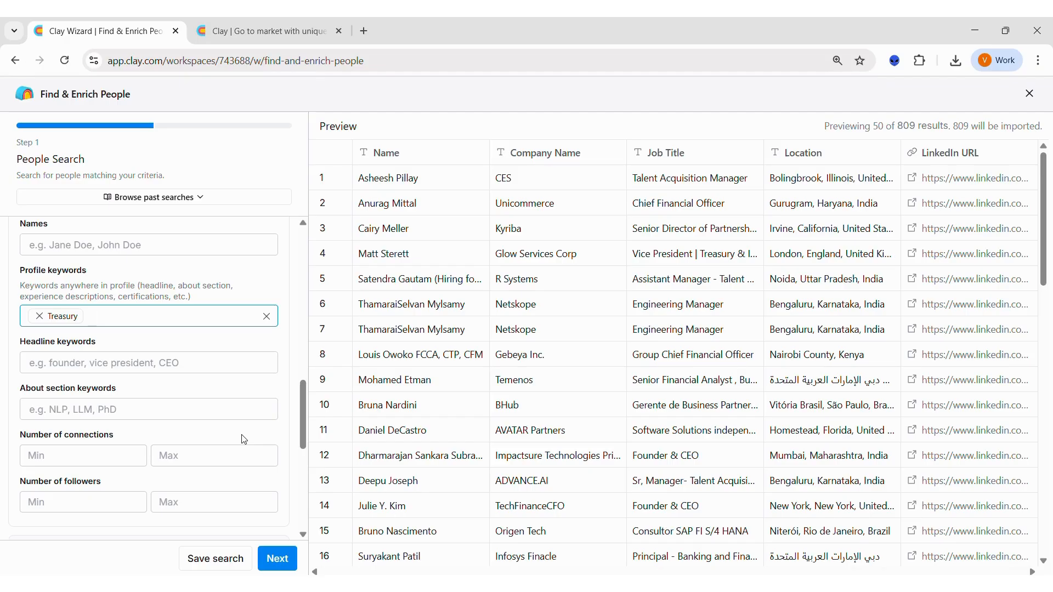
pyautogui.click(39, 316)
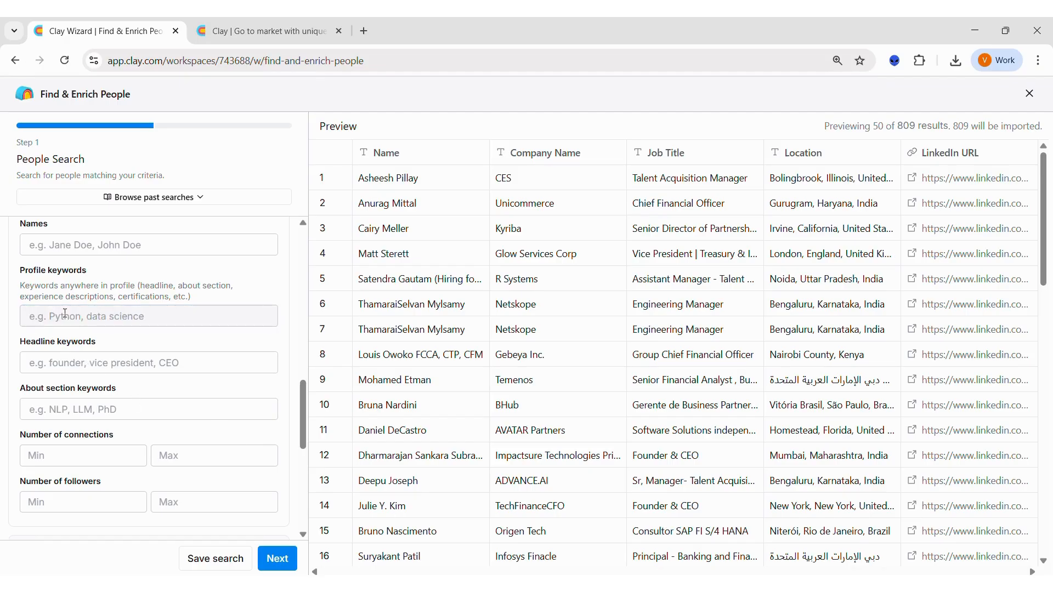
# - In the job title filters, add "Founder" to the job titles to include
pyautogui.scroll(5, 199, 296)
pyautogui.scroll(3, 201, 298)
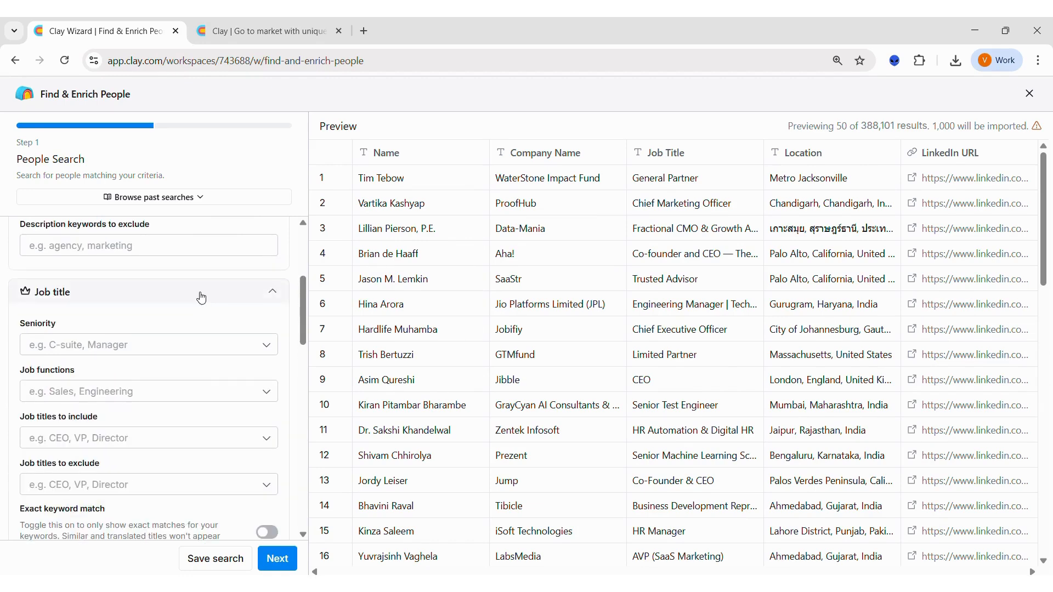
pyautogui.scroll(4, 201, 297)
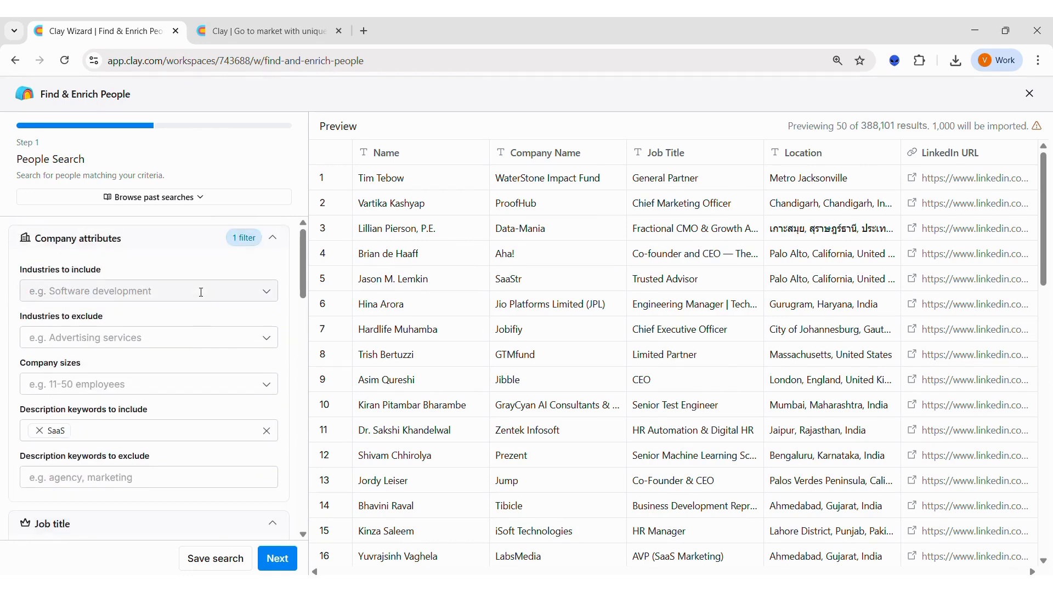
pyautogui.scroll(-3, 230, 332)
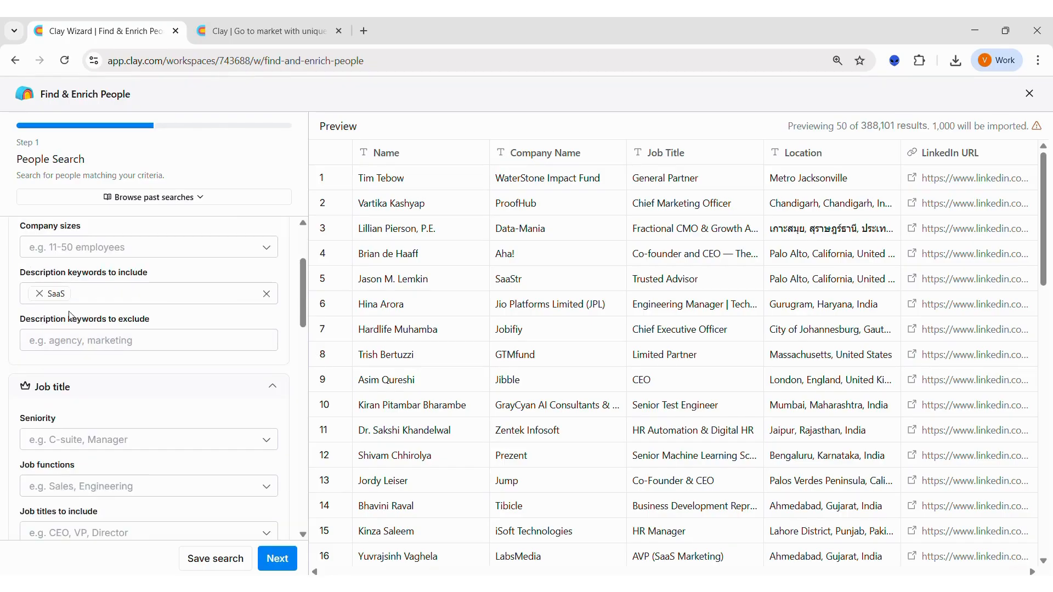
pyautogui.scroll(-3, 168, 357)
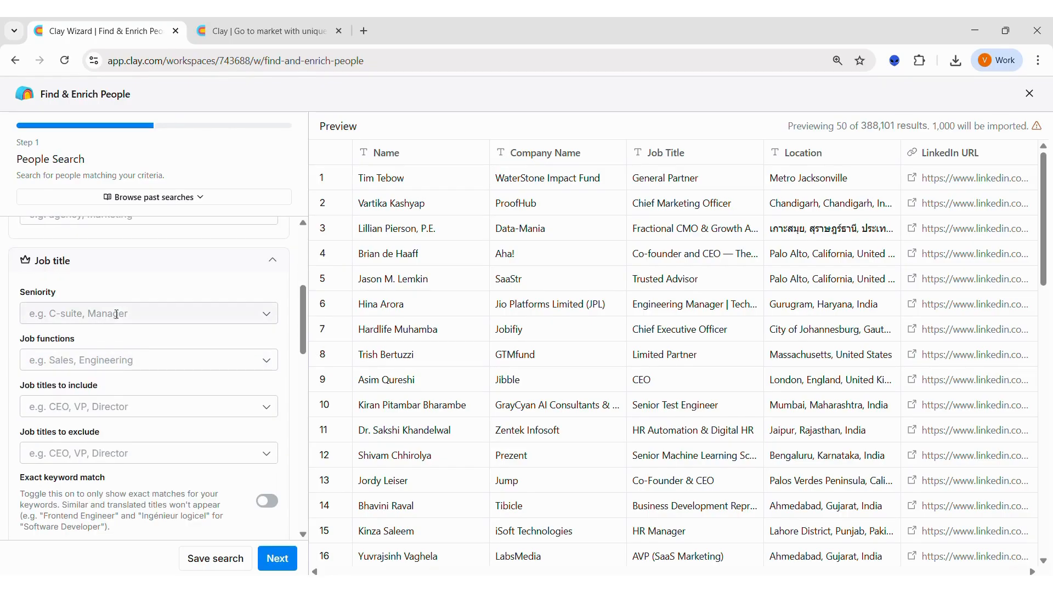
pyautogui.click(118, 407)
pyautogui.write('F')
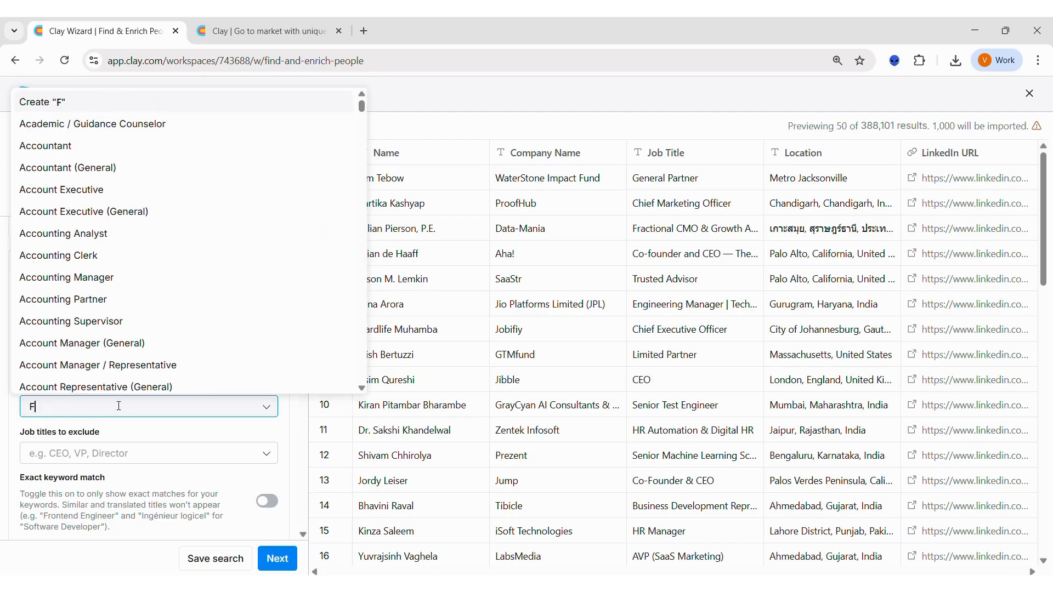
pyautogui.write('ounder')
pyautogui.press('Return')
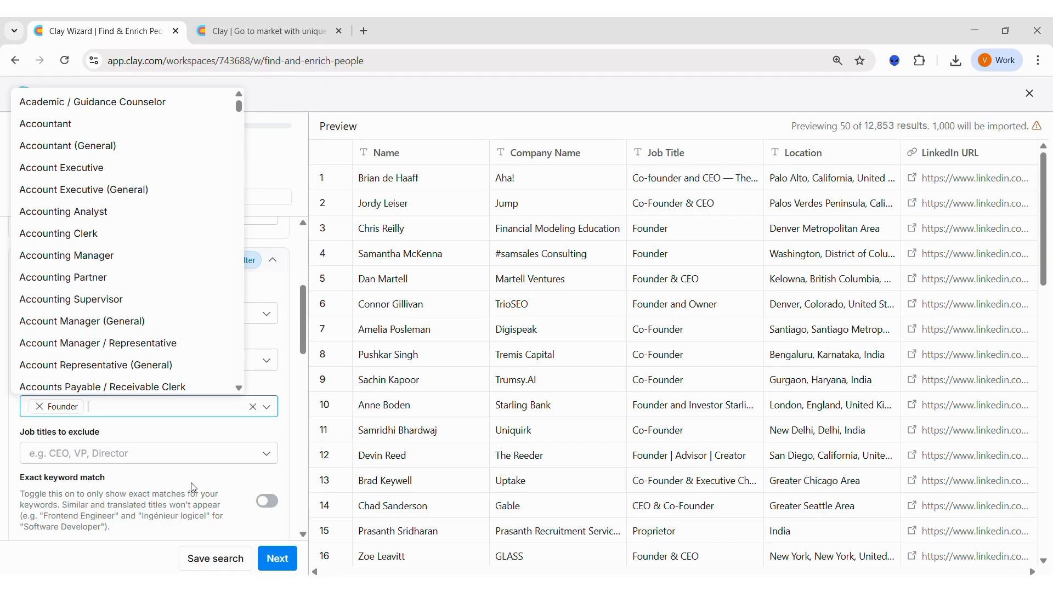
pyautogui.click(284, 477)
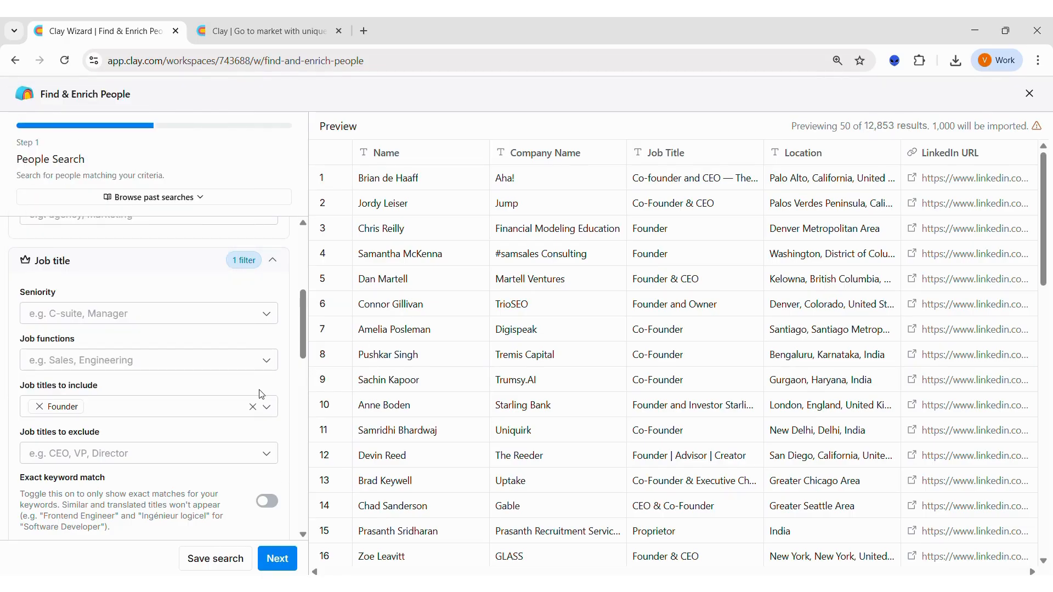
# - Review the remaining filter categories and result limits, and continue to the enrichment selection
pyautogui.scroll(-5, 261, 395)
pyautogui.scroll(-10, 262, 395)
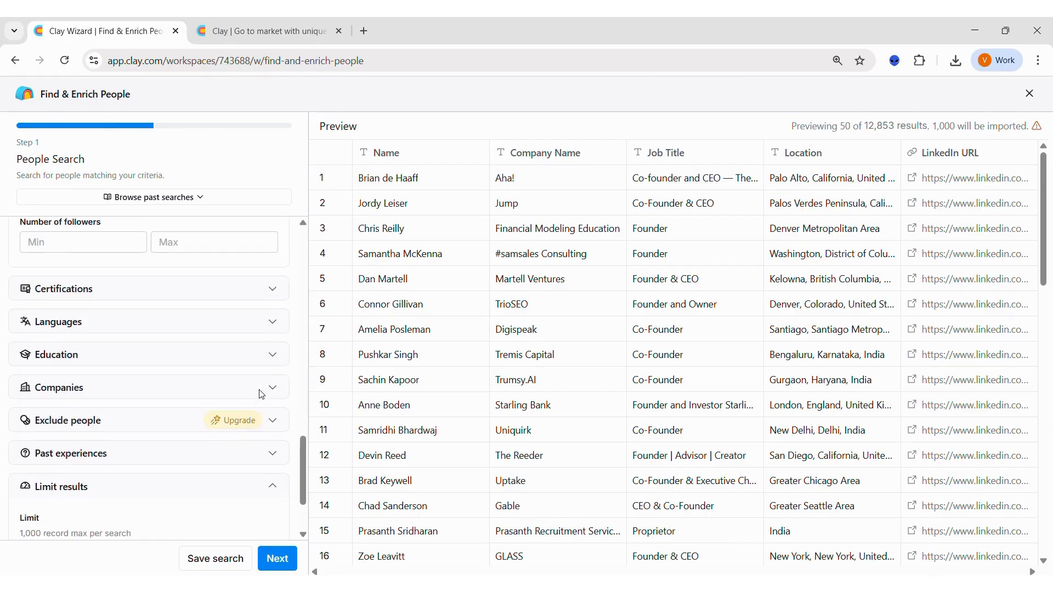
pyautogui.scroll(-1, 260, 395)
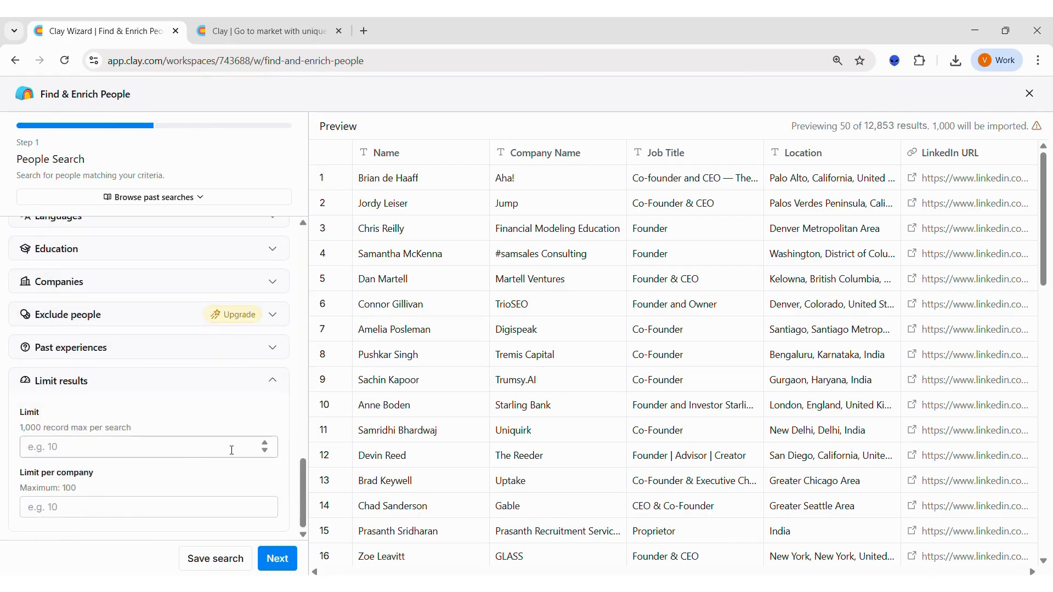
pyautogui.click(287, 567)
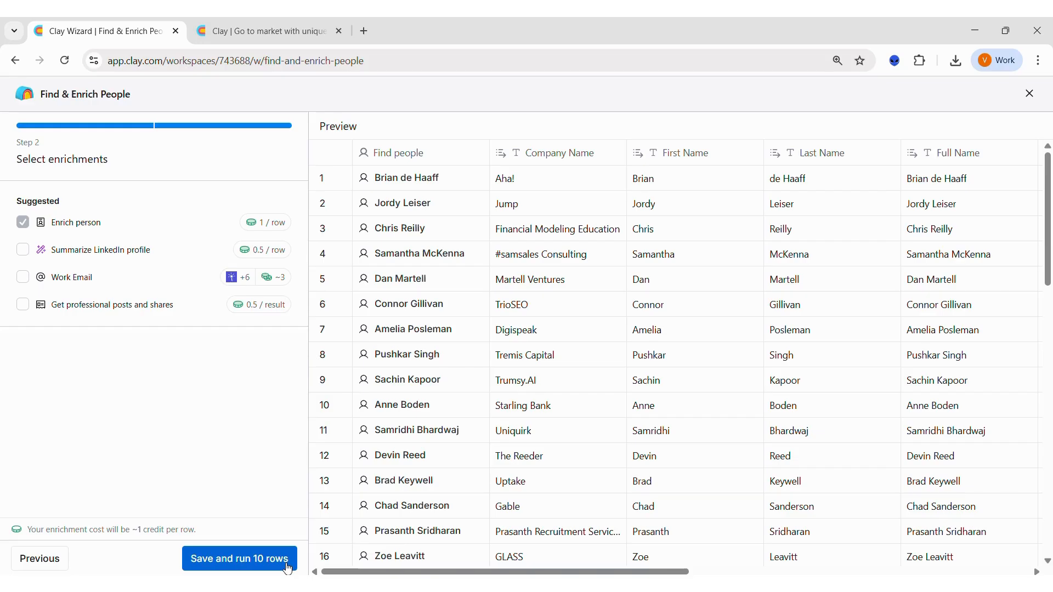
# - Try adding the Summarize LinkedIn profile, Work Email and Get professional posts and shares enrichments, and deselect all three
pyautogui.click(23, 253)
pyautogui.click(23, 278)
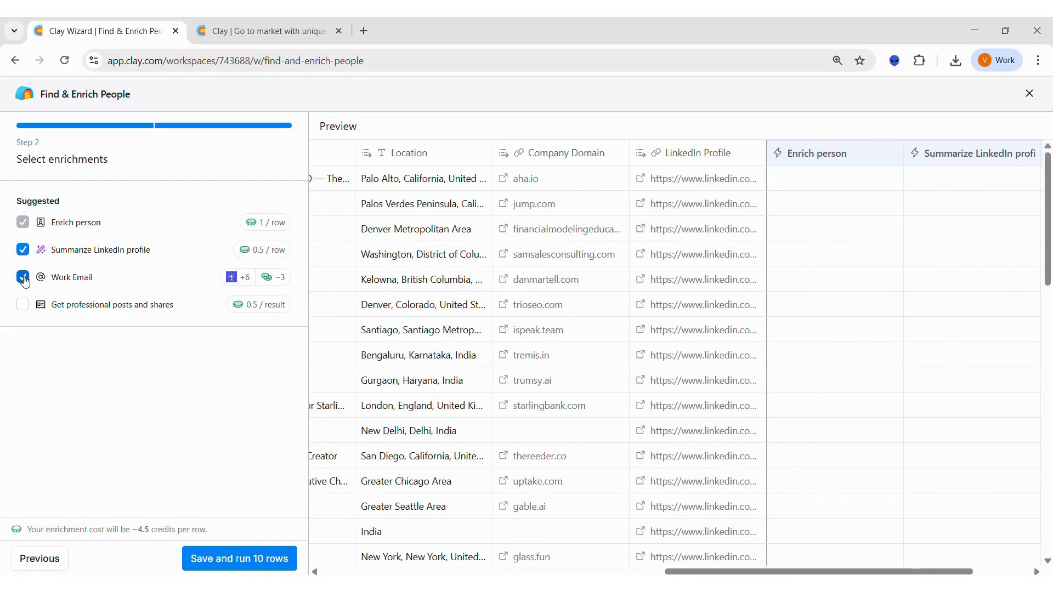
pyautogui.click(23, 306)
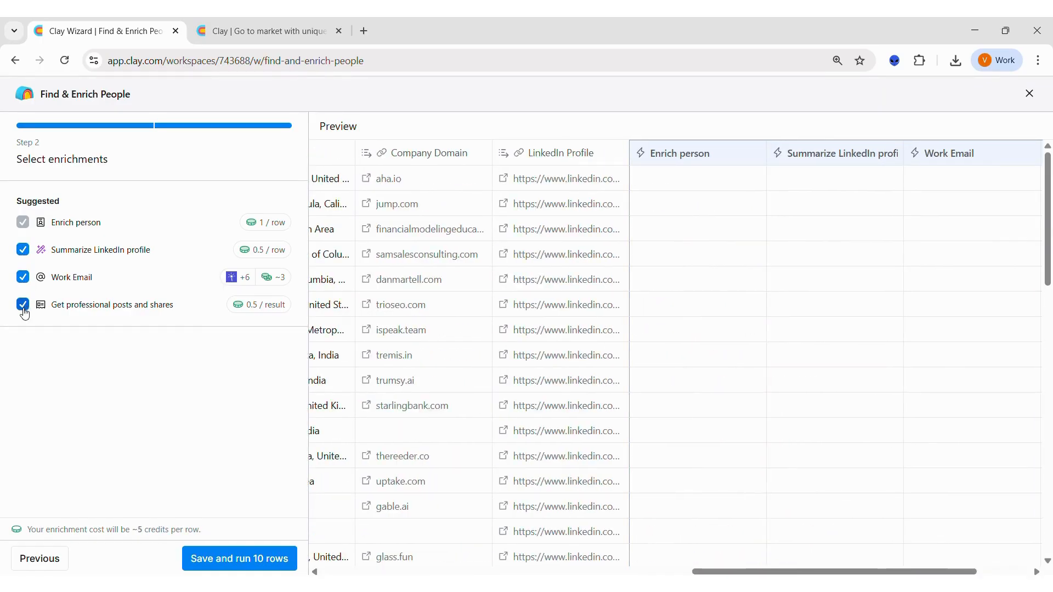
pyautogui.click(23, 306)
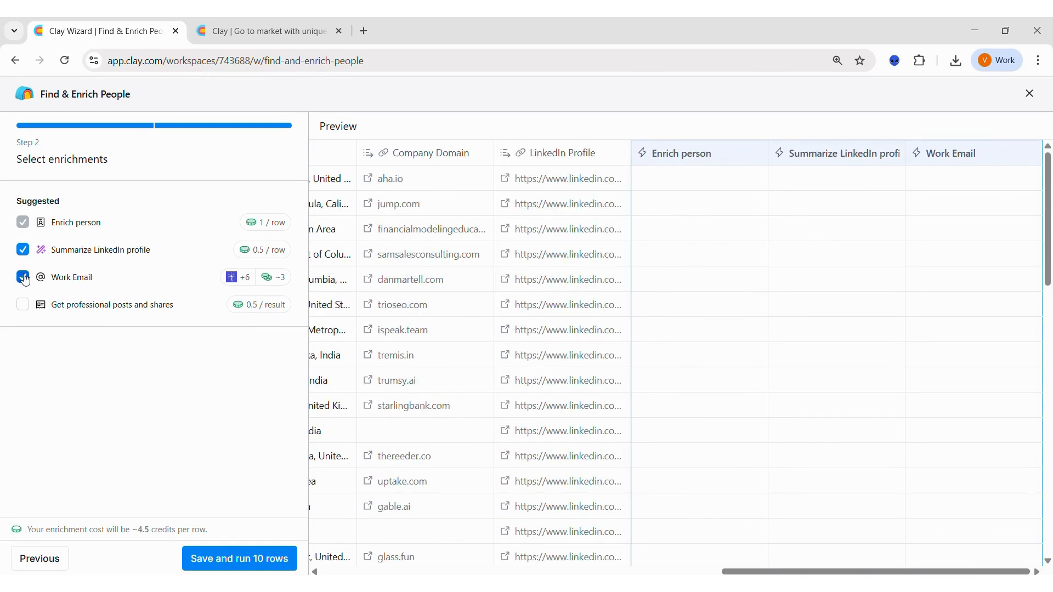
pyautogui.click(23, 278)
pyautogui.click(23, 251)
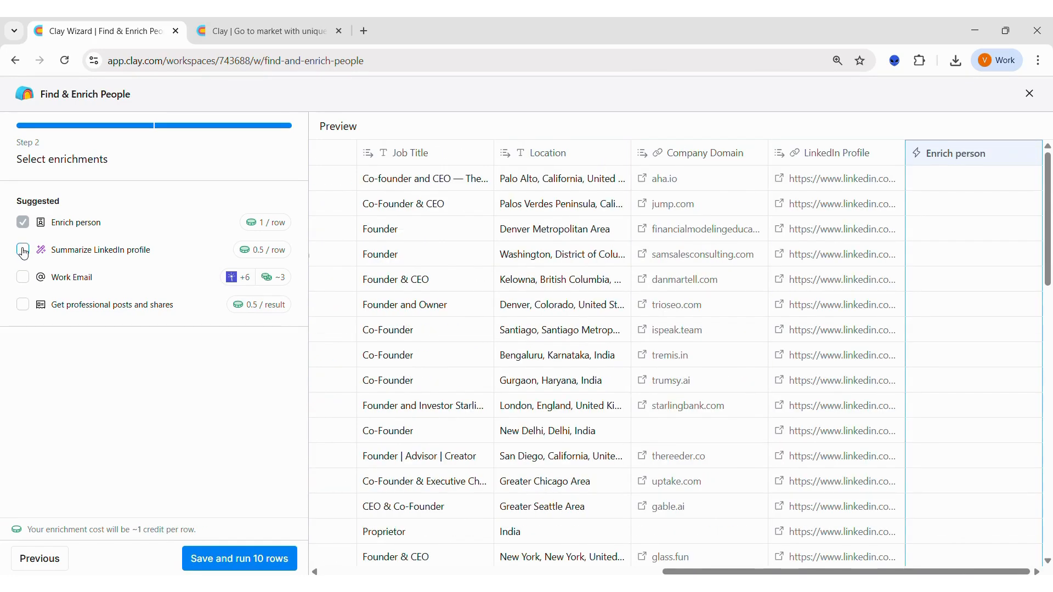
# - Save the people search as a table and run the Enrich person enrichment on 10 rows
pyautogui.click(261, 565)
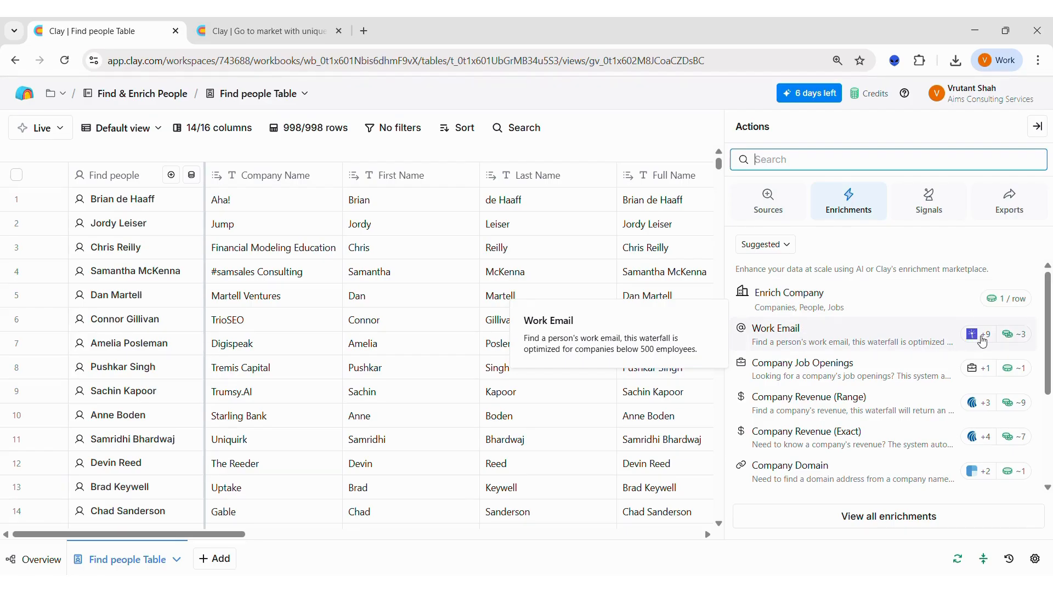
# - Add the Work Email waterfall enrichment, mapped to Full Name and Company Domain, and run it on 10 rows
pyautogui.moveTo(982, 341)
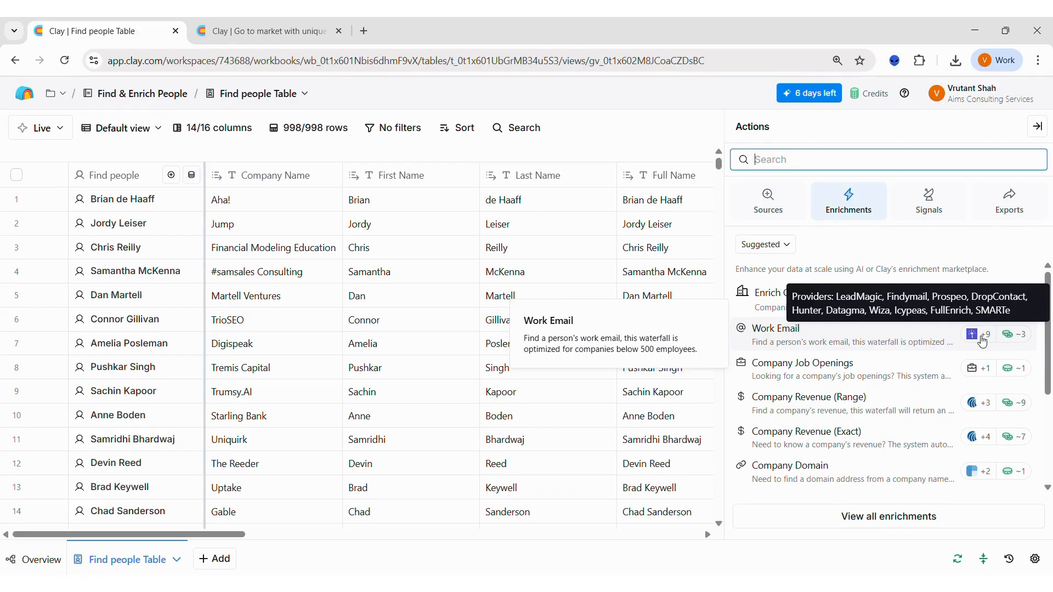
pyautogui.click(784, 333)
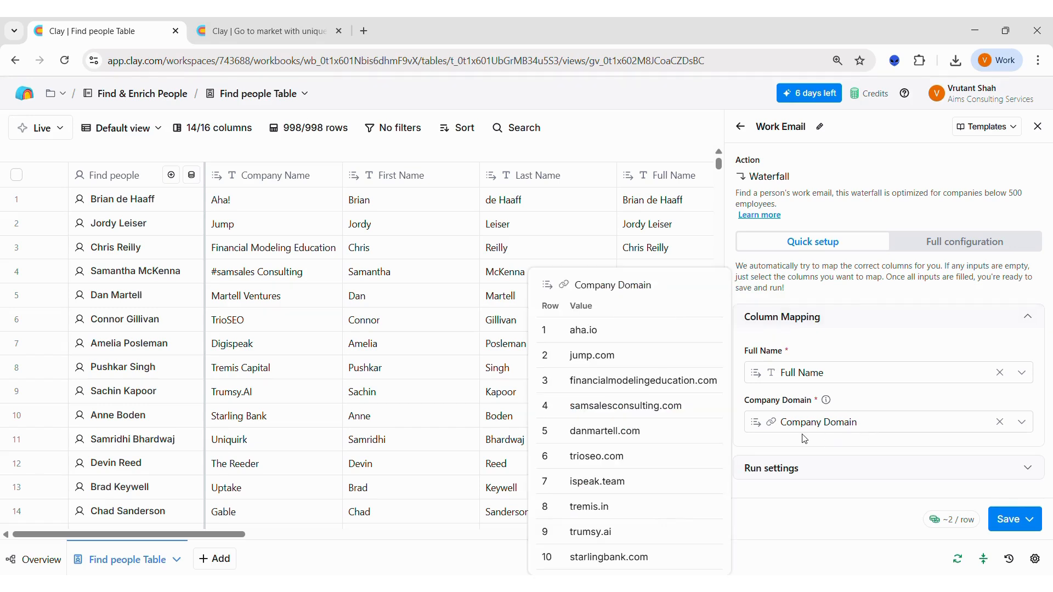
pyautogui.click(1018, 521)
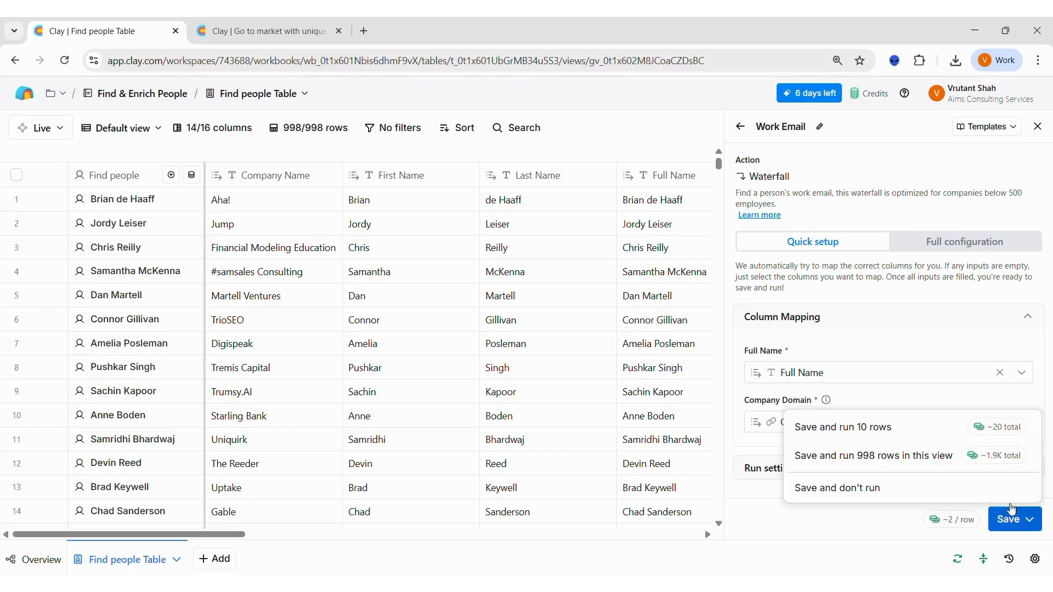
pyautogui.click(912, 433)
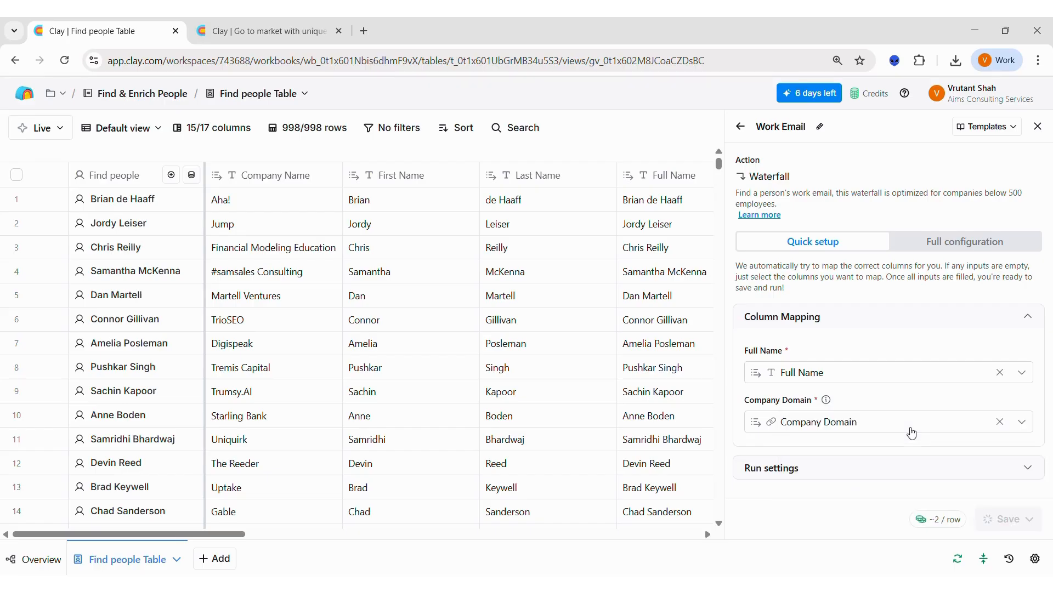
# - Examine the email waterfall's provider and validation columns and the final Work Email column
pyautogui.hscroll(10, 542, 275)
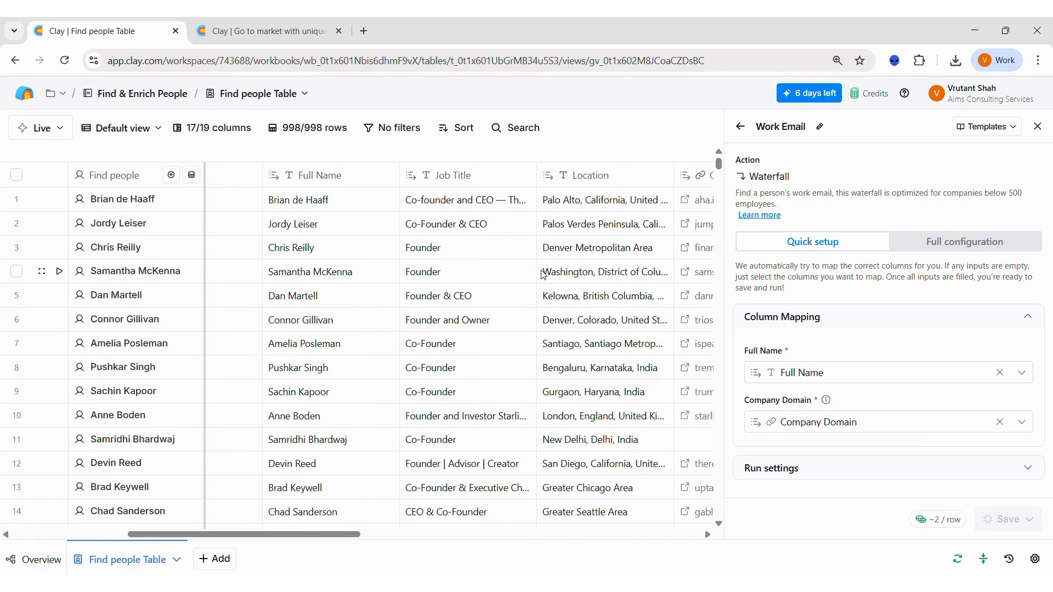
pyautogui.hscroll(10, 541, 275)
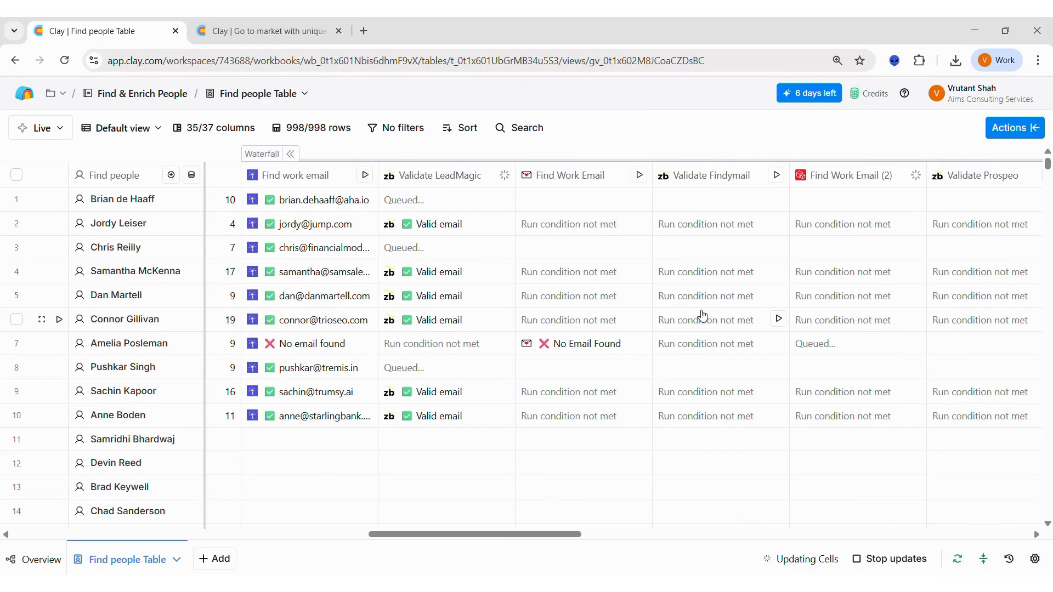
pyautogui.click(1007, 132)
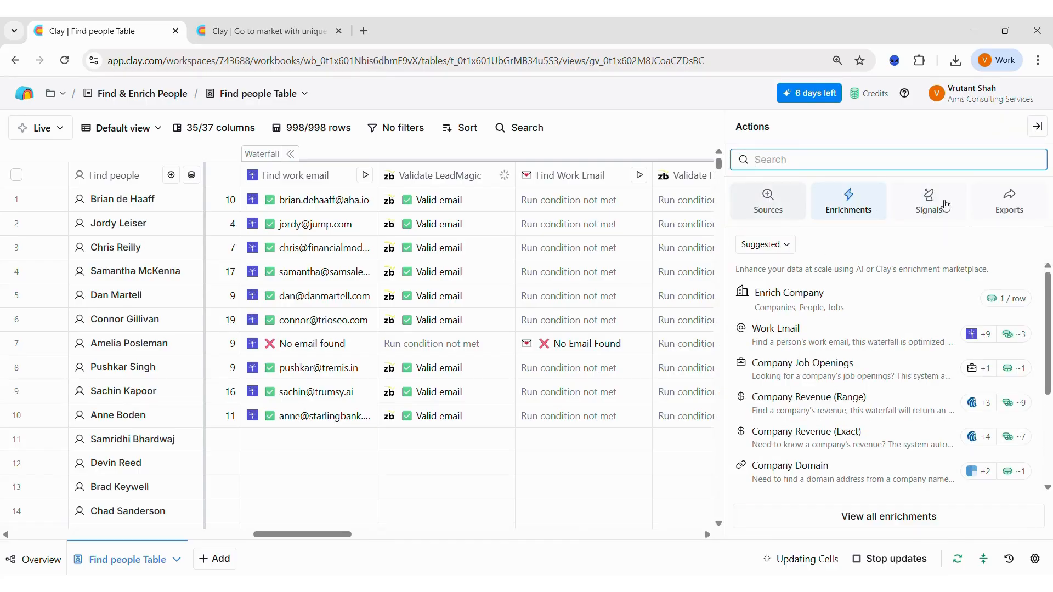
pyautogui.click(1038, 130)
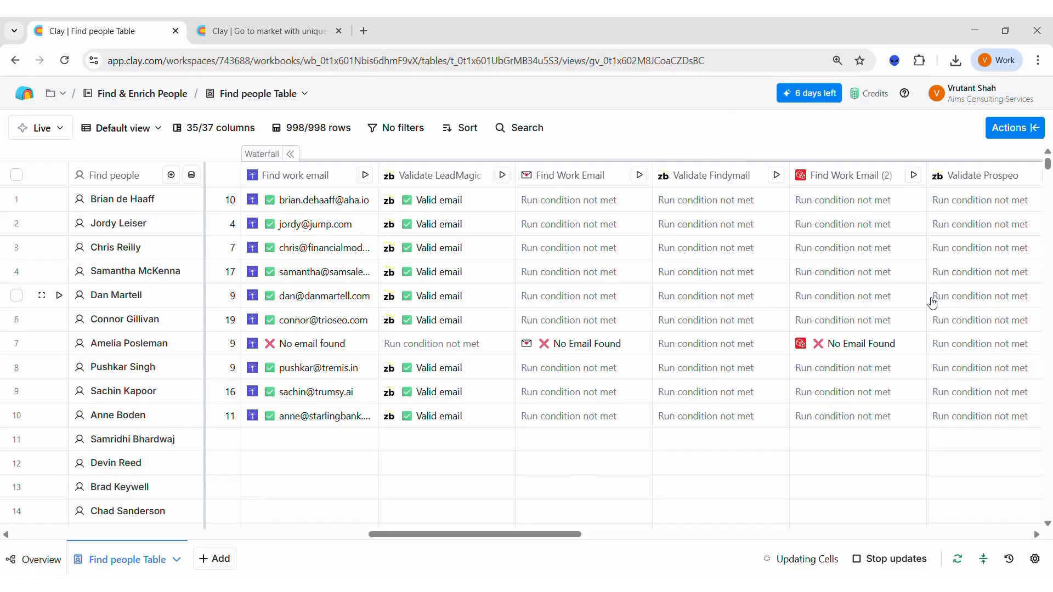
pyautogui.hscroll(10, 932, 302)
pyautogui.hscroll(5, 932, 303)
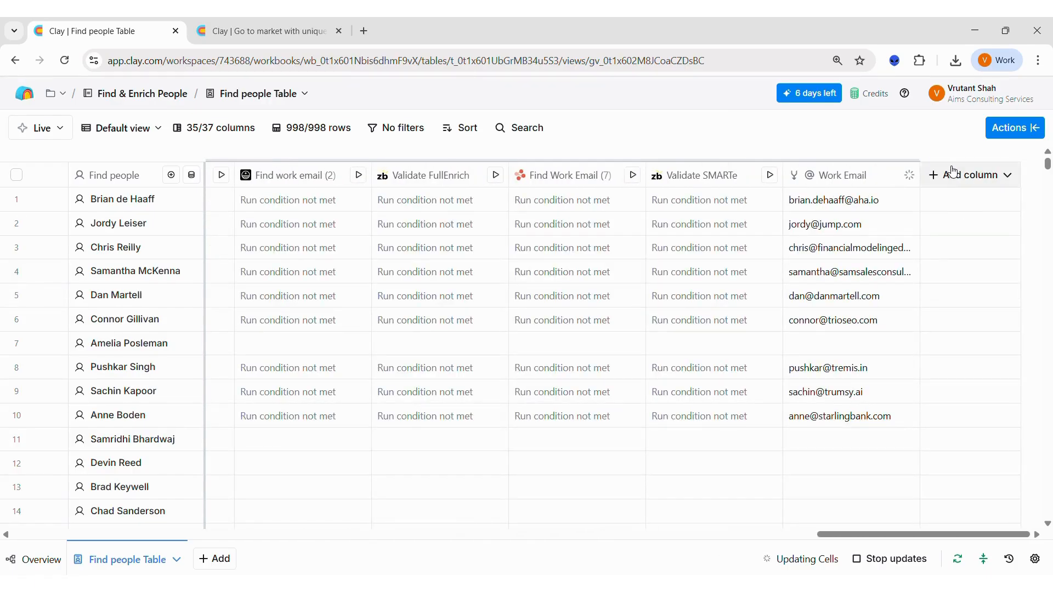
# - Start a Use AI column, browse the Use AI templates, and close the setup without saving
pyautogui.click(953, 172)
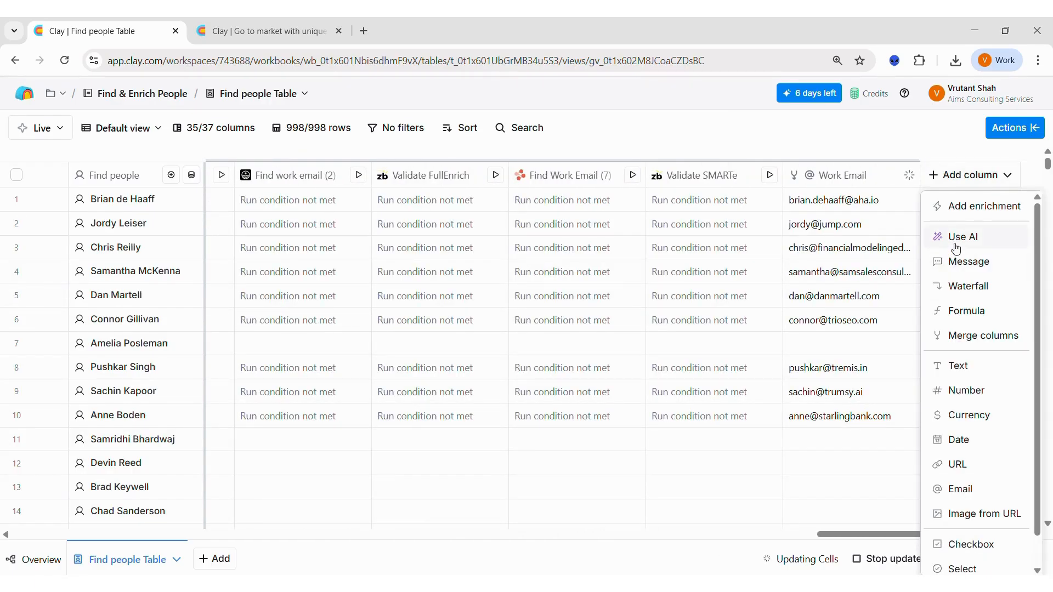
pyautogui.click(956, 249)
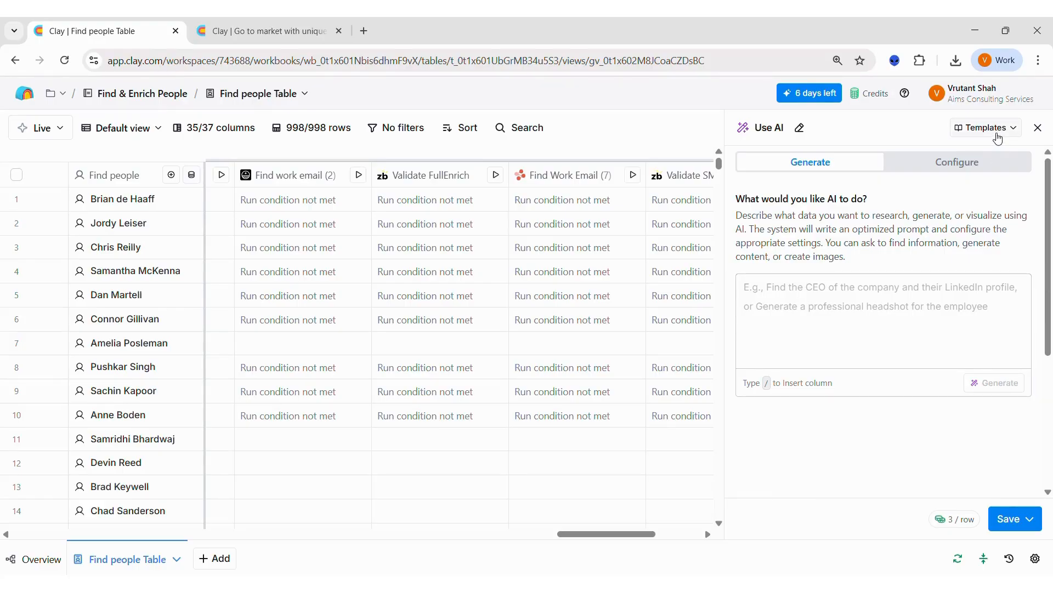
pyautogui.click(998, 139)
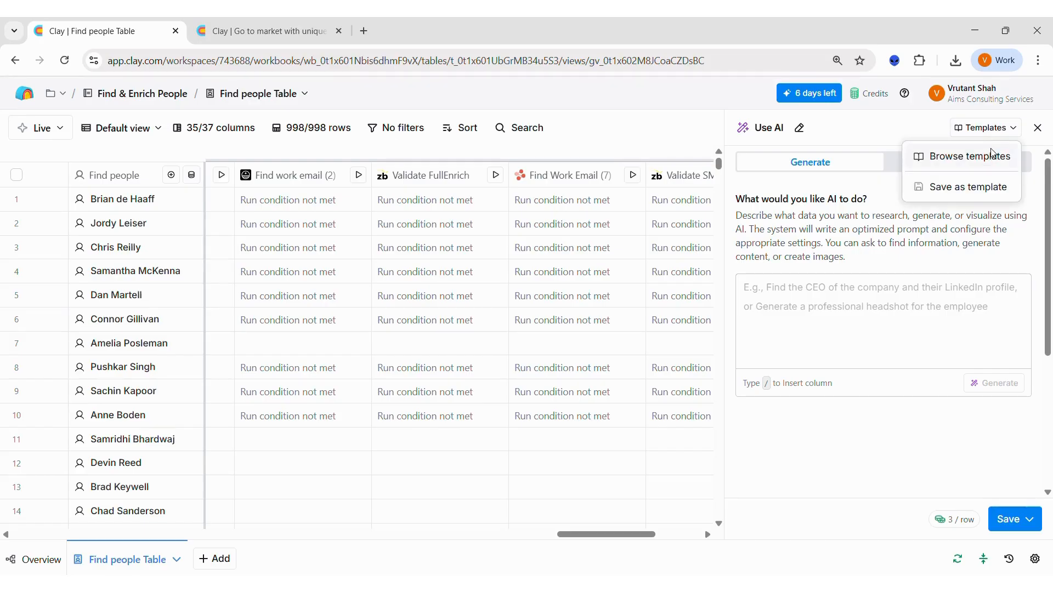
pyautogui.click(969, 156)
pyautogui.moveTo(536, 225)
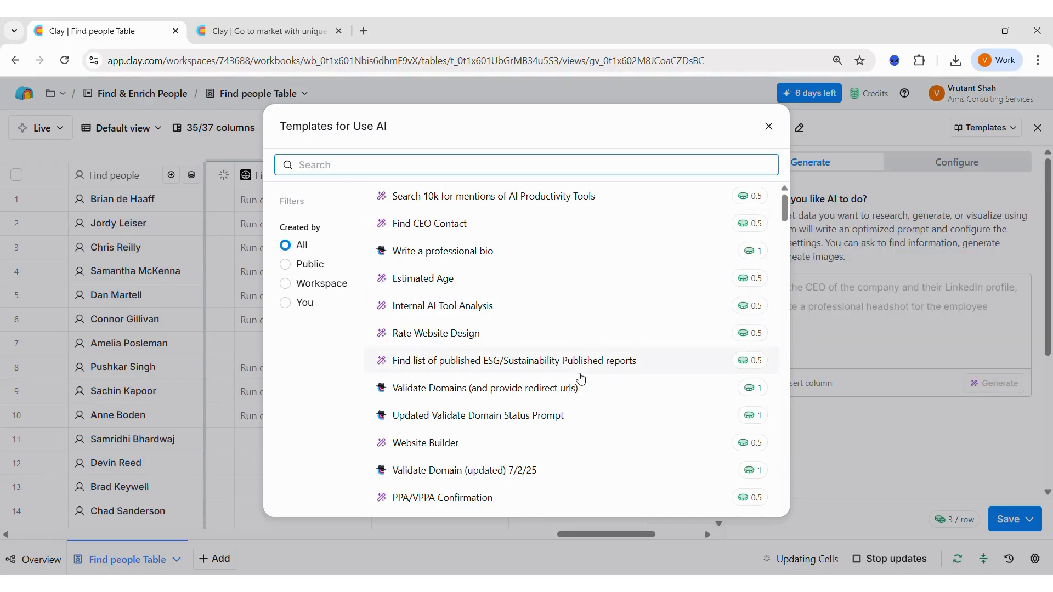
pyautogui.moveTo(581, 395)
pyautogui.click(771, 128)
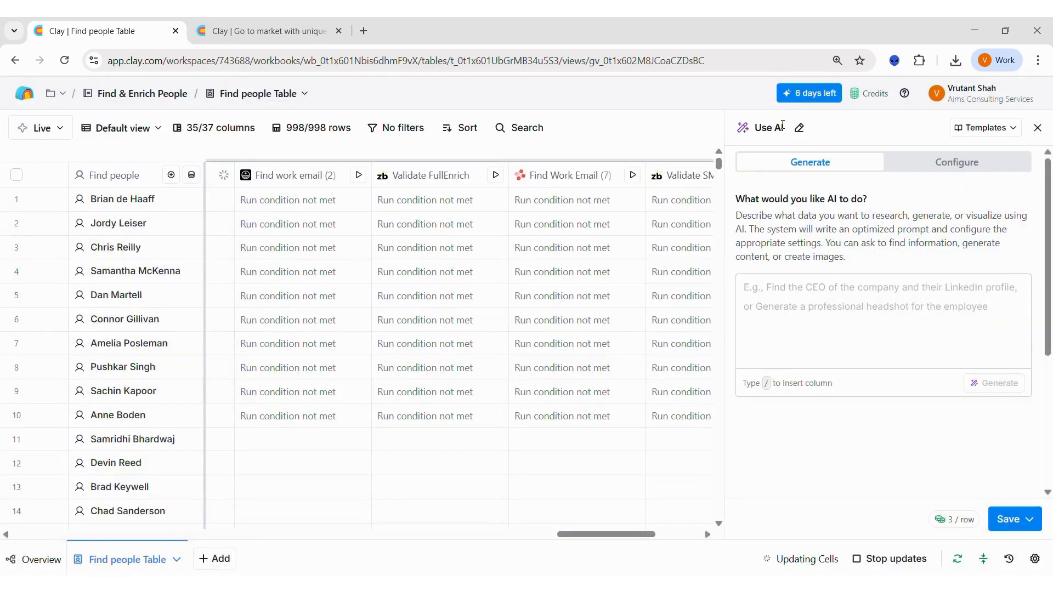
pyautogui.click(1039, 132)
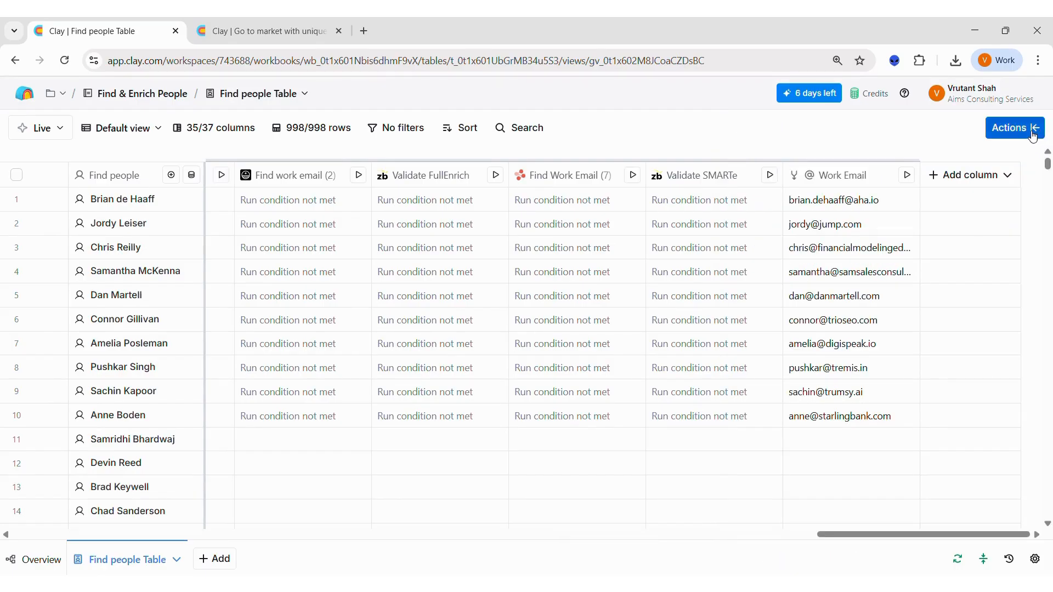
# - Look through the table's available actions, viewing the full enrichment catalogue and the Signals options
pyautogui.click(1008, 134)
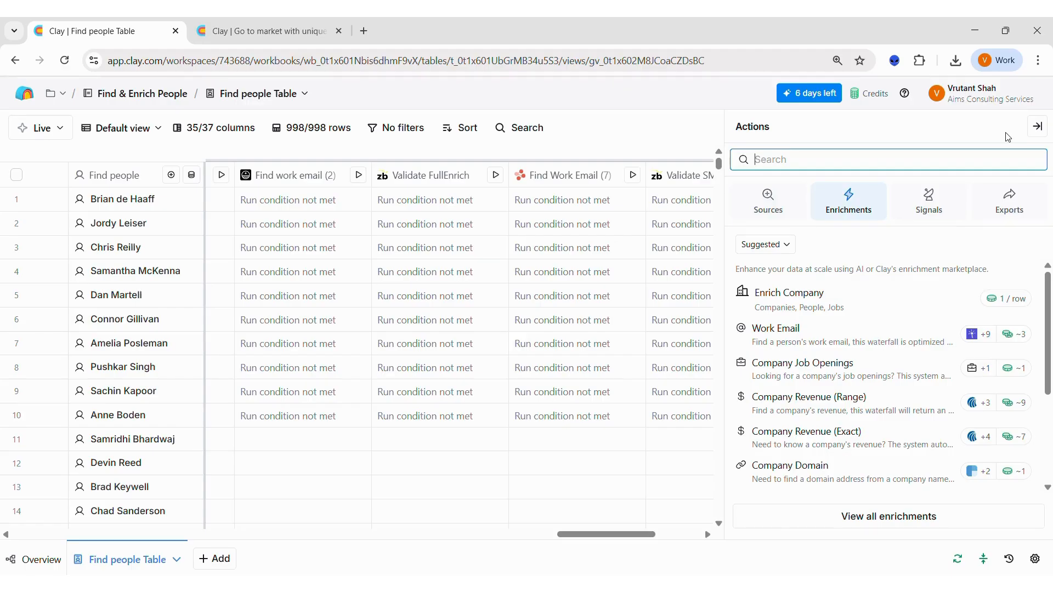
pyautogui.moveTo(896, 437)
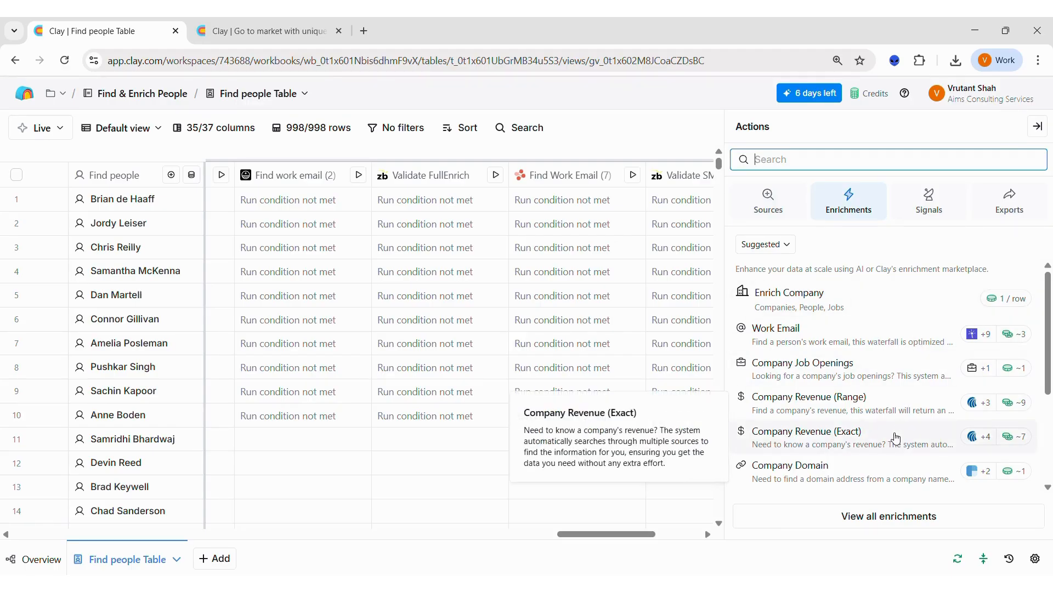
pyautogui.click(884, 517)
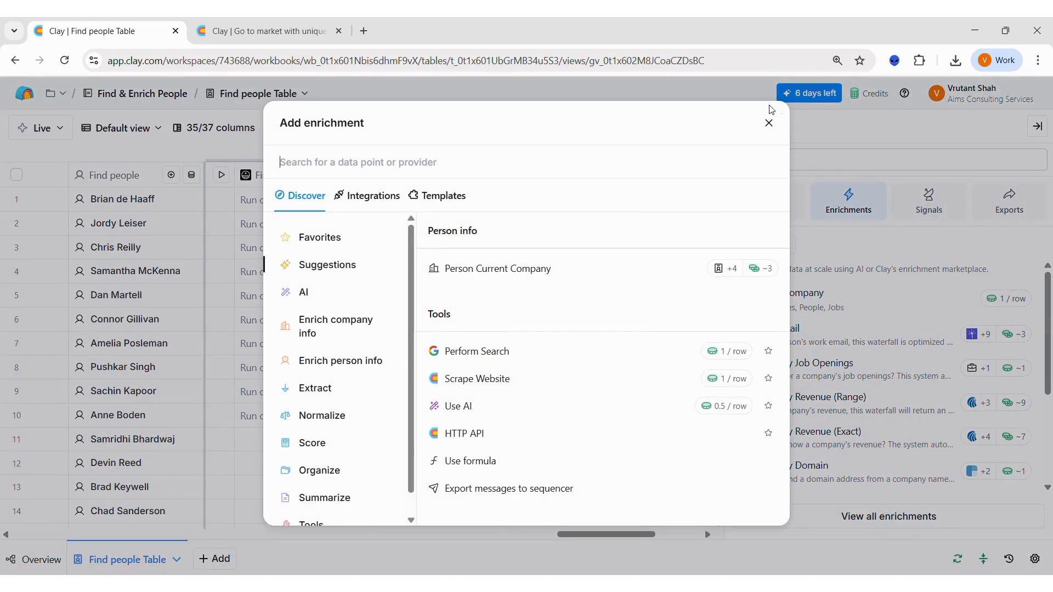
pyautogui.click(769, 126)
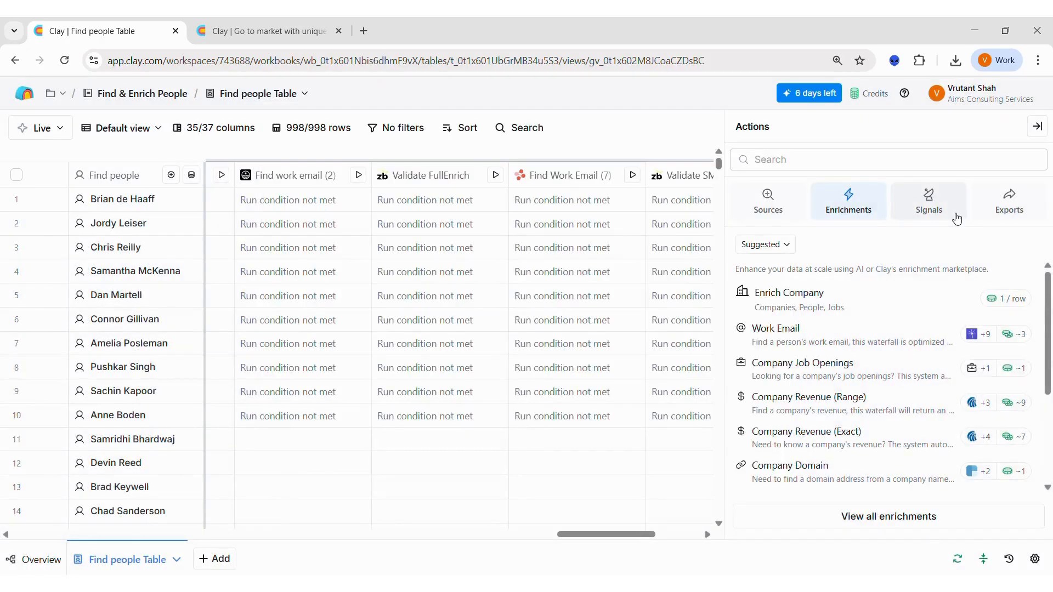
pyautogui.click(945, 213)
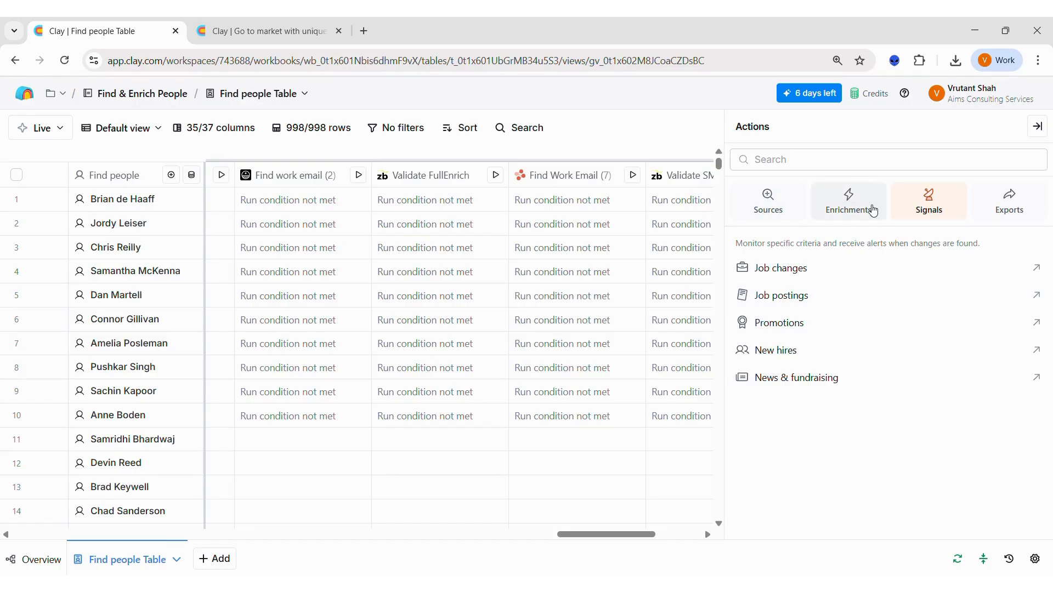
# - Return to the suggested enrichments and load more entries three times to examine the AI-based company and LinkedIn options
pyautogui.click(873, 212)
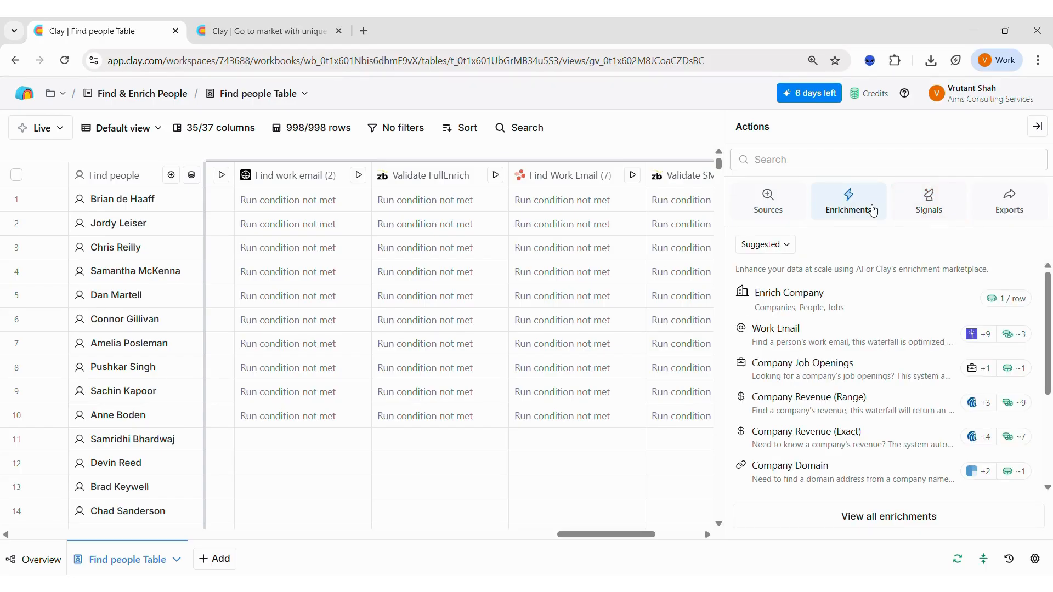
pyautogui.scroll(-5, 858, 465)
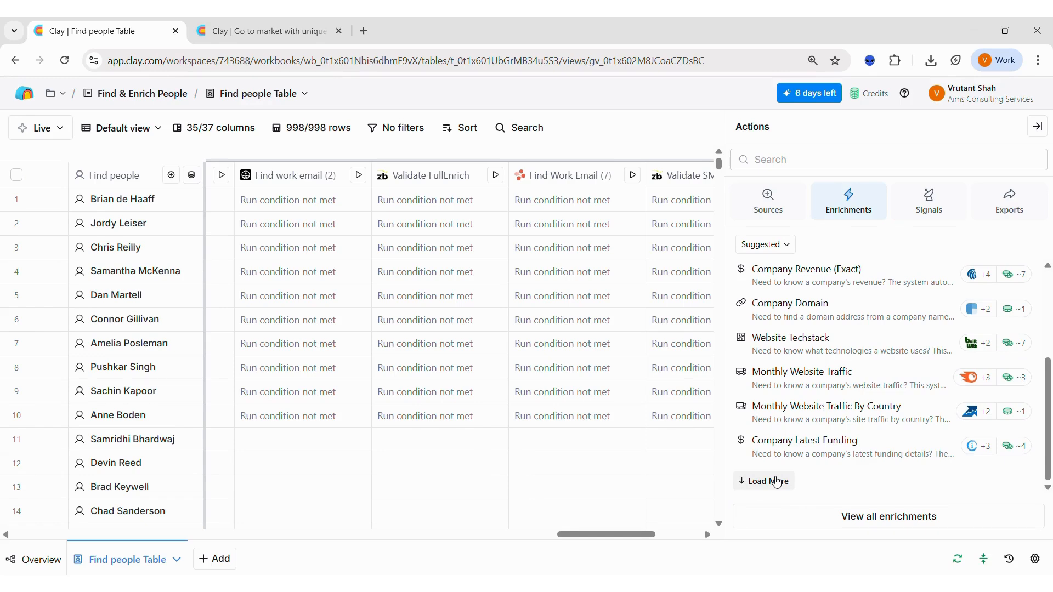
pyautogui.click(776, 483)
pyautogui.scroll(-3, 848, 450)
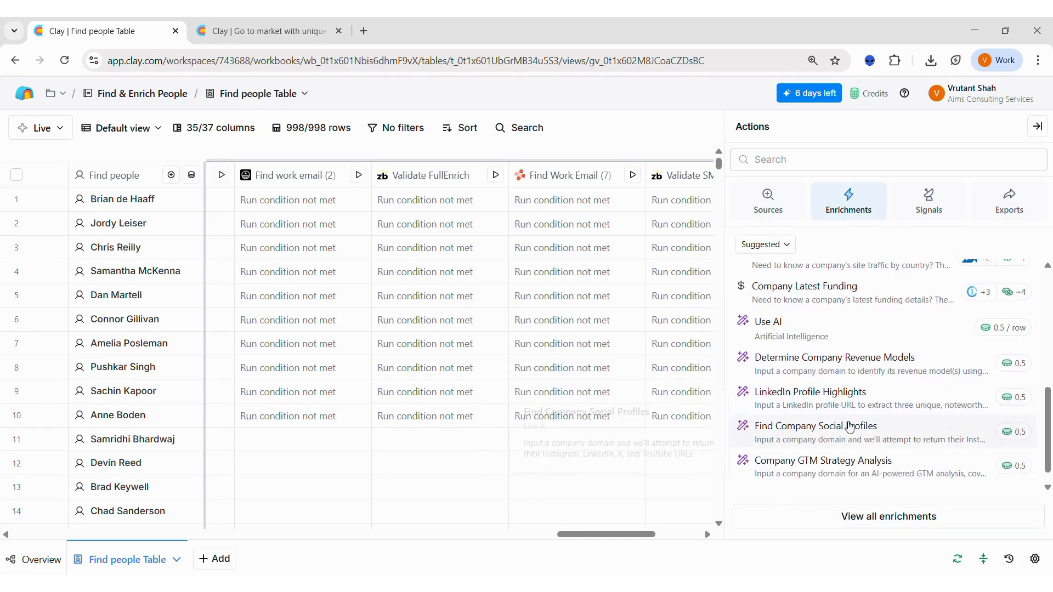
pyautogui.moveTo(846, 398)
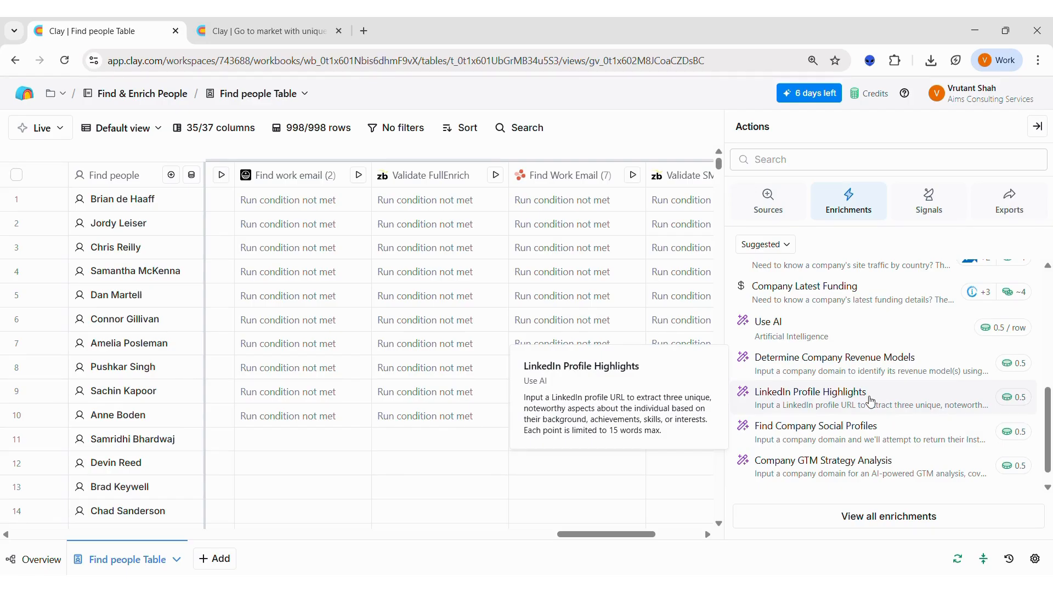
pyautogui.scroll(-1, 870, 401)
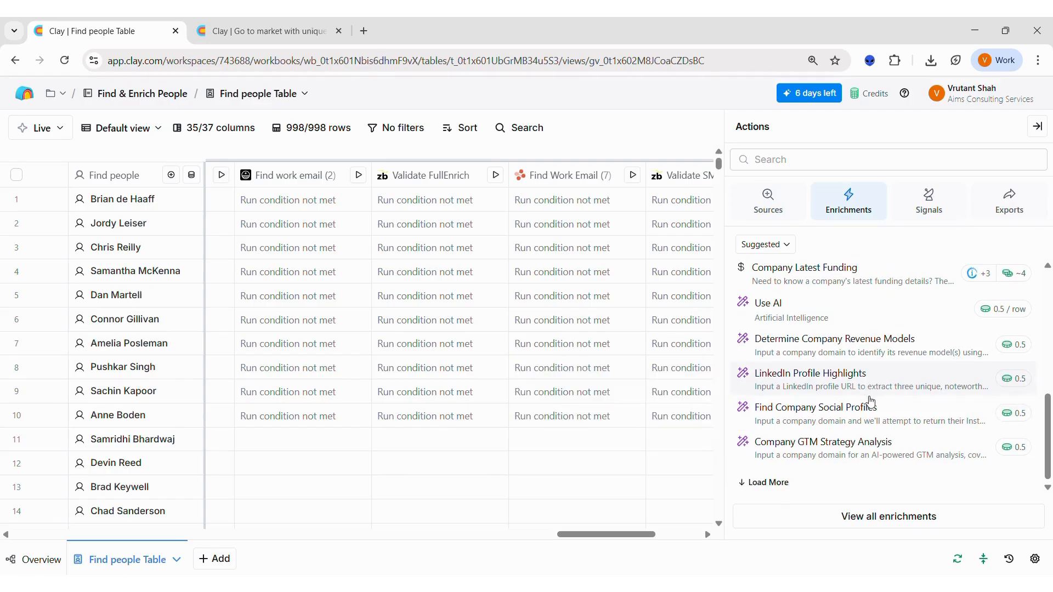
pyautogui.click(775, 481)
pyautogui.scroll(-3, 776, 481)
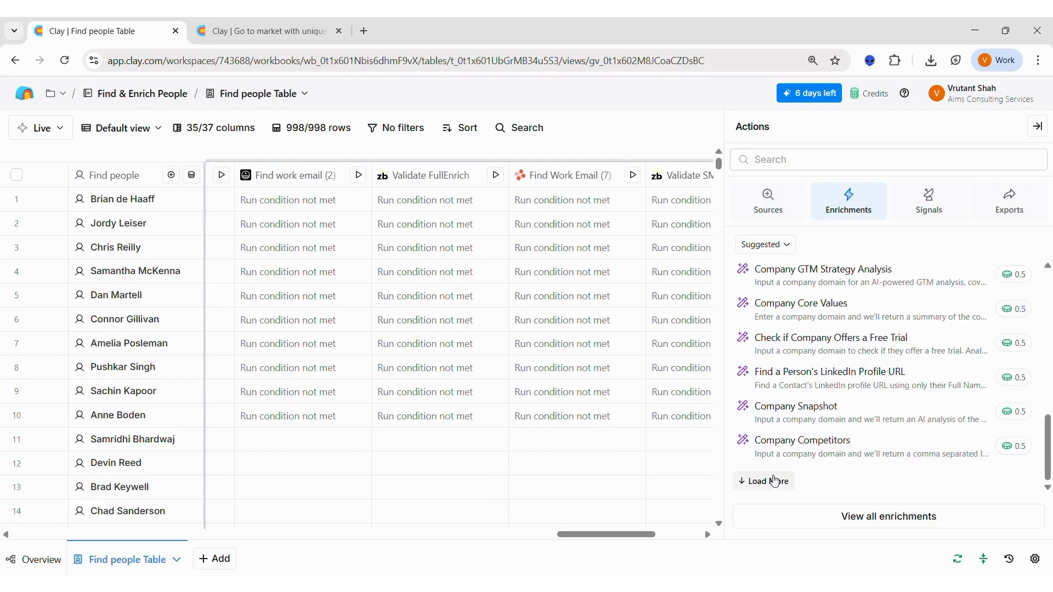
pyautogui.click(776, 481)
pyautogui.scroll(-2, 774, 481)
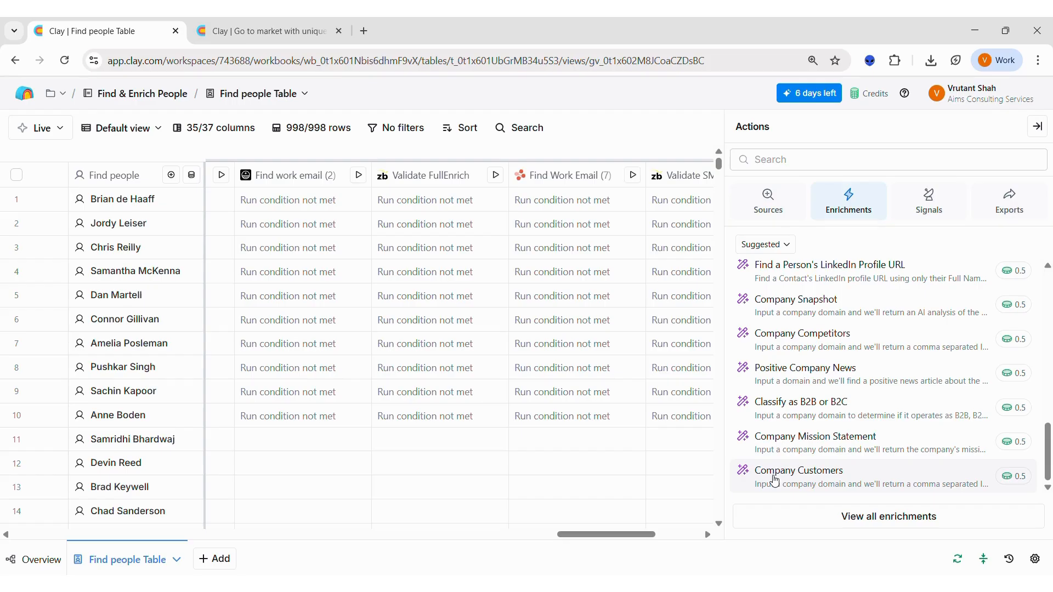
# - Leave the table for the home page, start a Find companies search, and review its company attribute filters
pyautogui.click(22, 97)
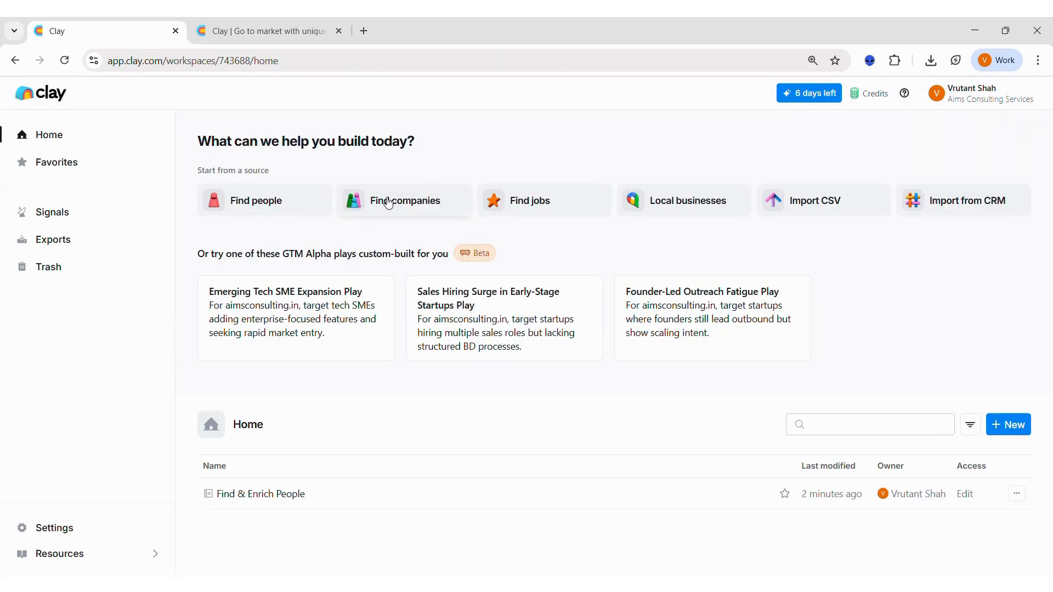
pyautogui.click(388, 204)
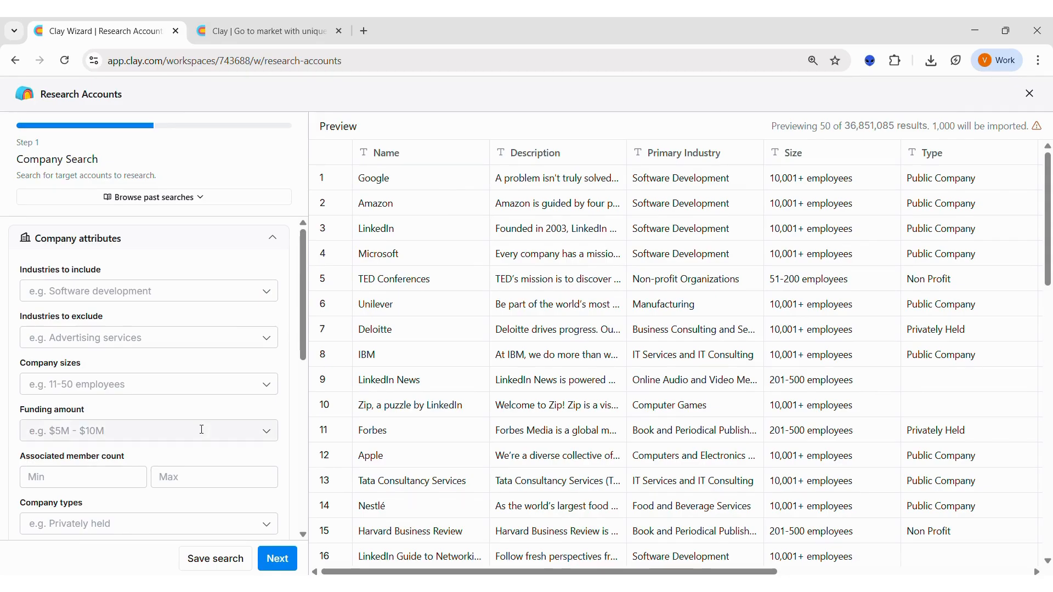
pyautogui.scroll(-4, 201, 428)
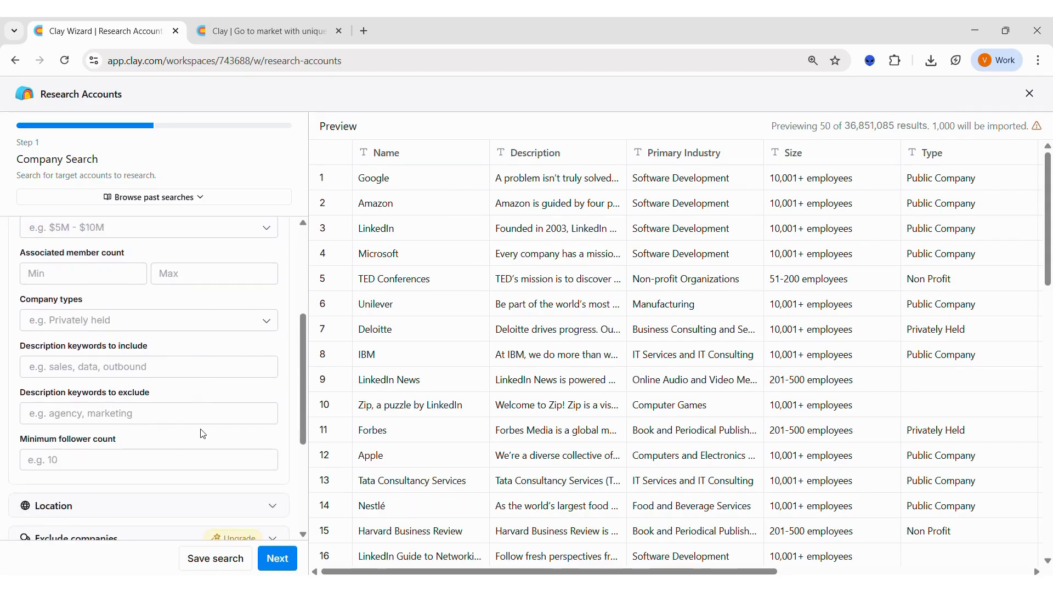
pyautogui.scroll(-1, 203, 434)
pyautogui.scroll(-1, 203, 434)
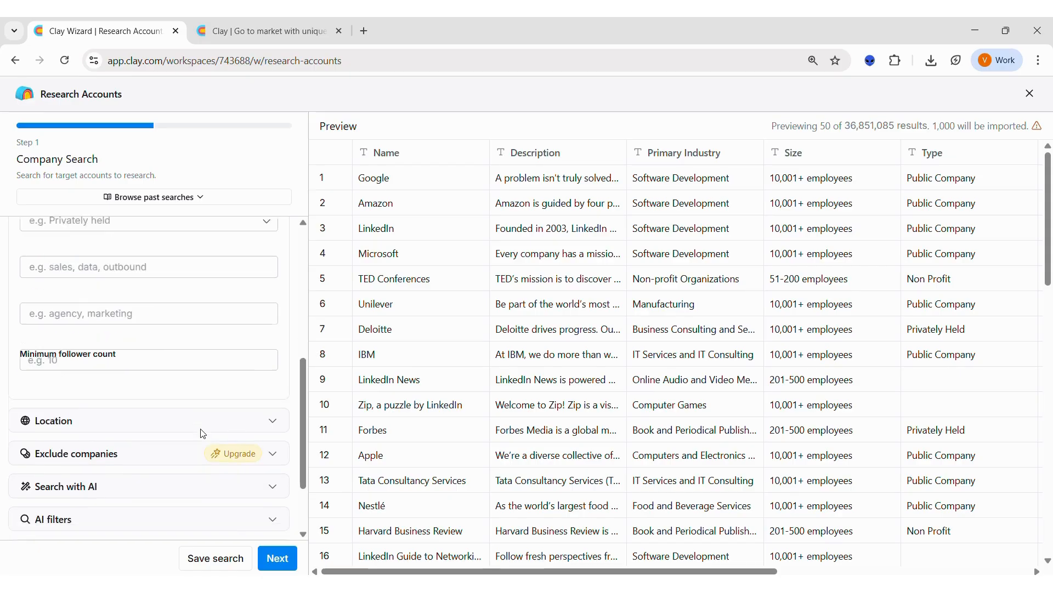
# - Set the company search's Search with AI filter to Describe products and services, with the description "Companies building SaaS platform"
pyautogui.click(207, 464)
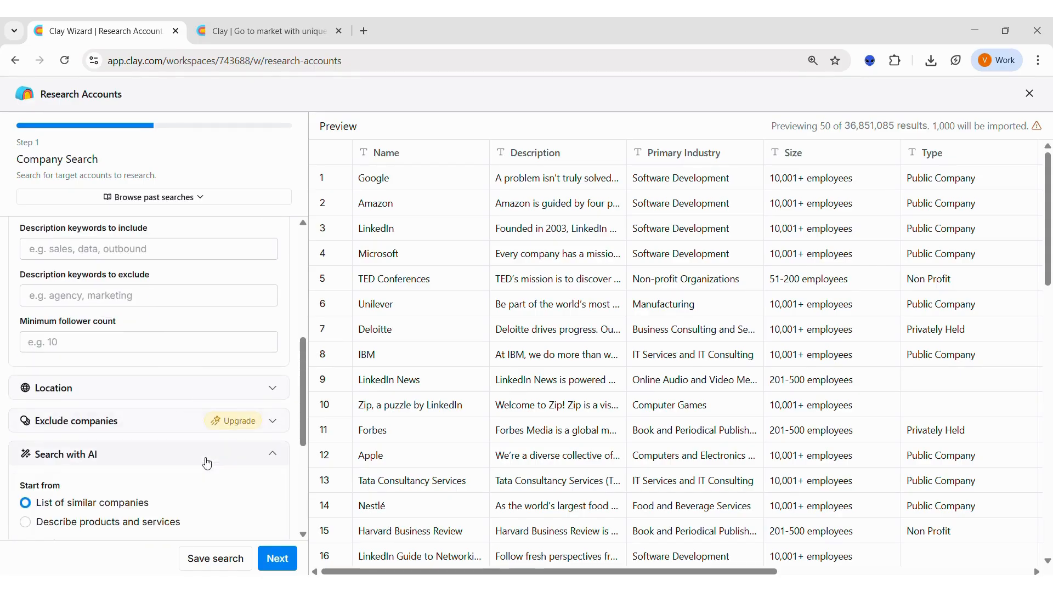
pyautogui.scroll(-4, 207, 464)
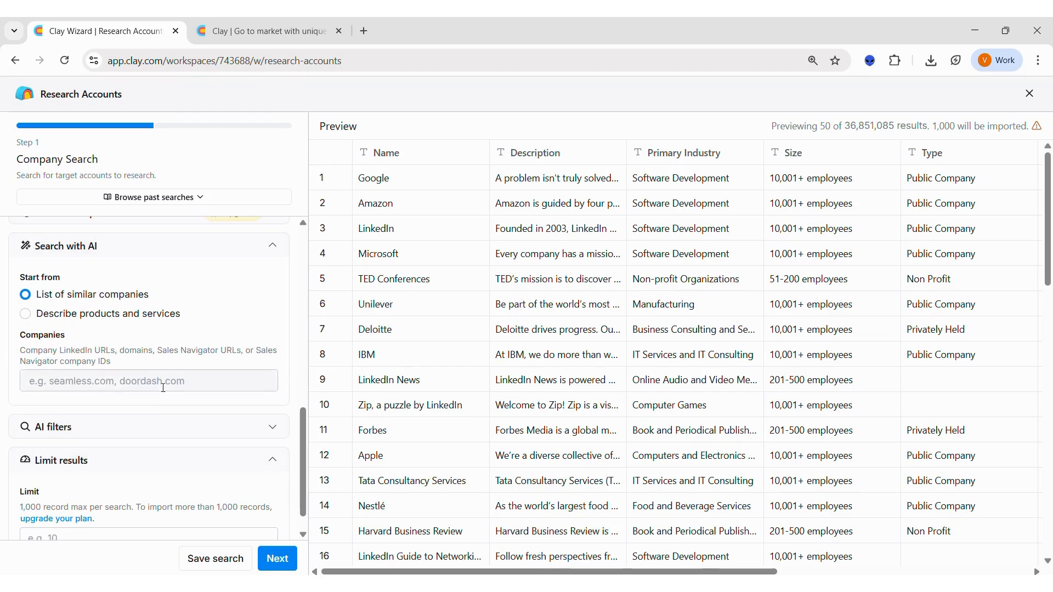
pyautogui.click(199, 383)
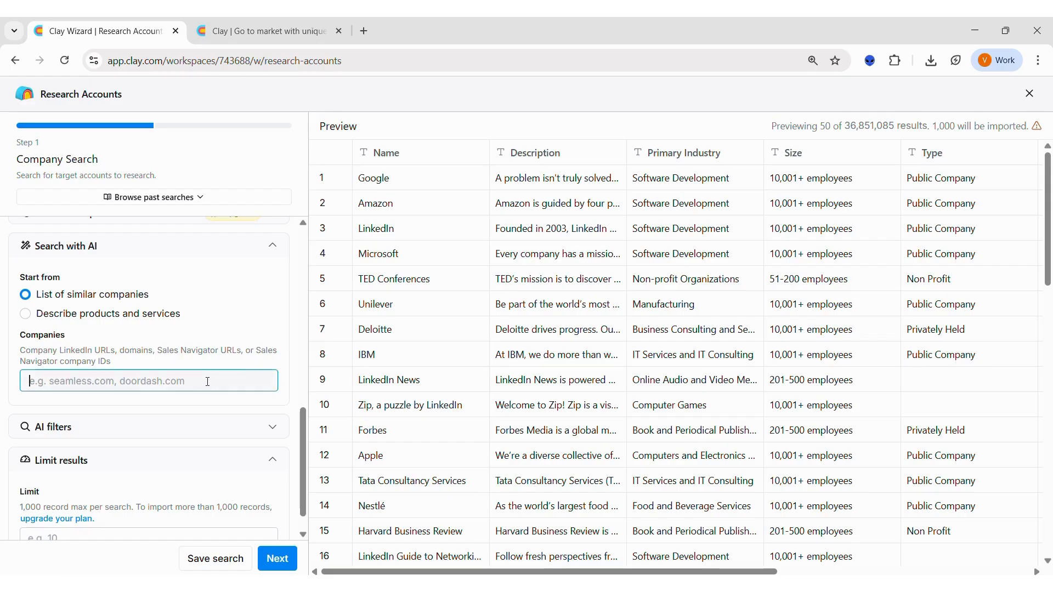
pyautogui.click(137, 317)
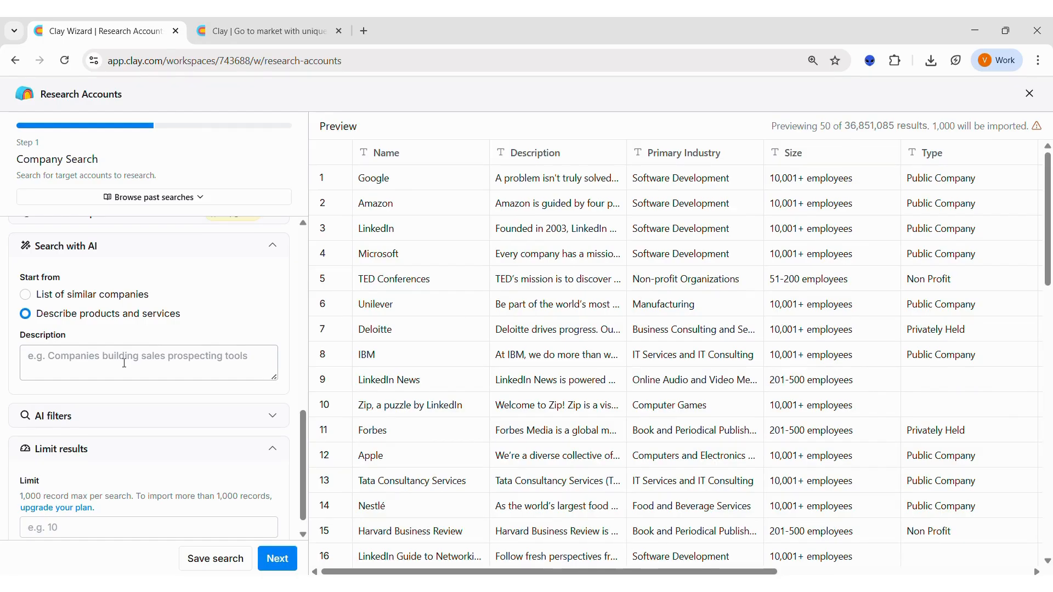
pyautogui.click(124, 363)
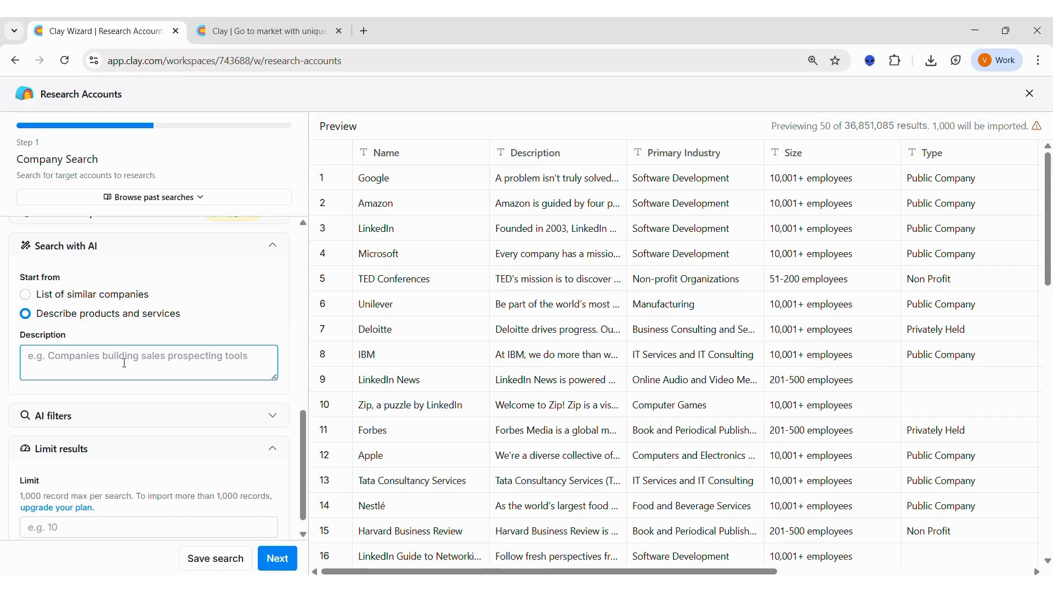
pyautogui.write('Com')
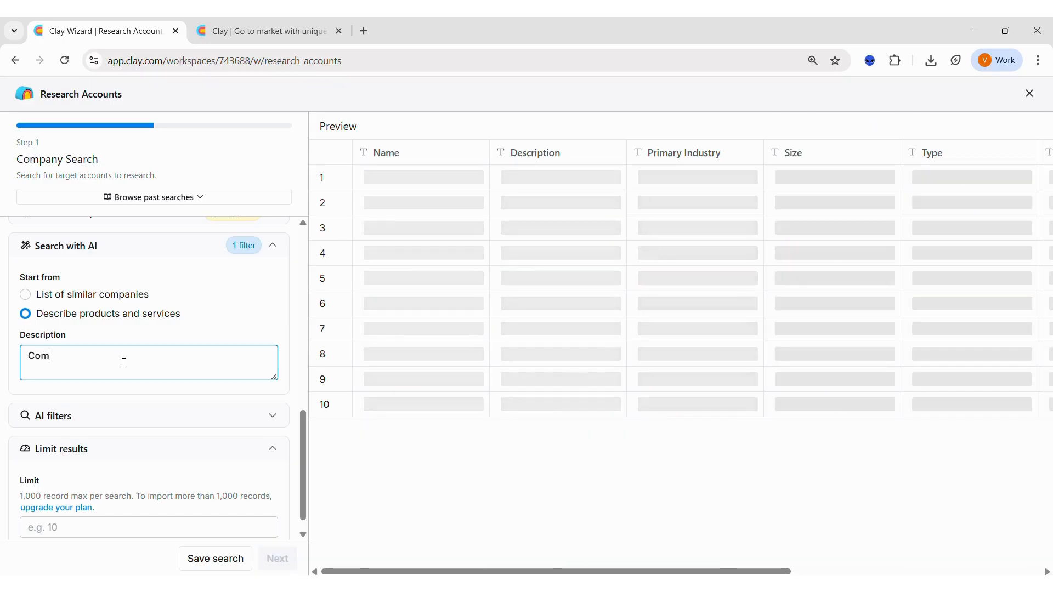
pyautogui.write('panies buildi')
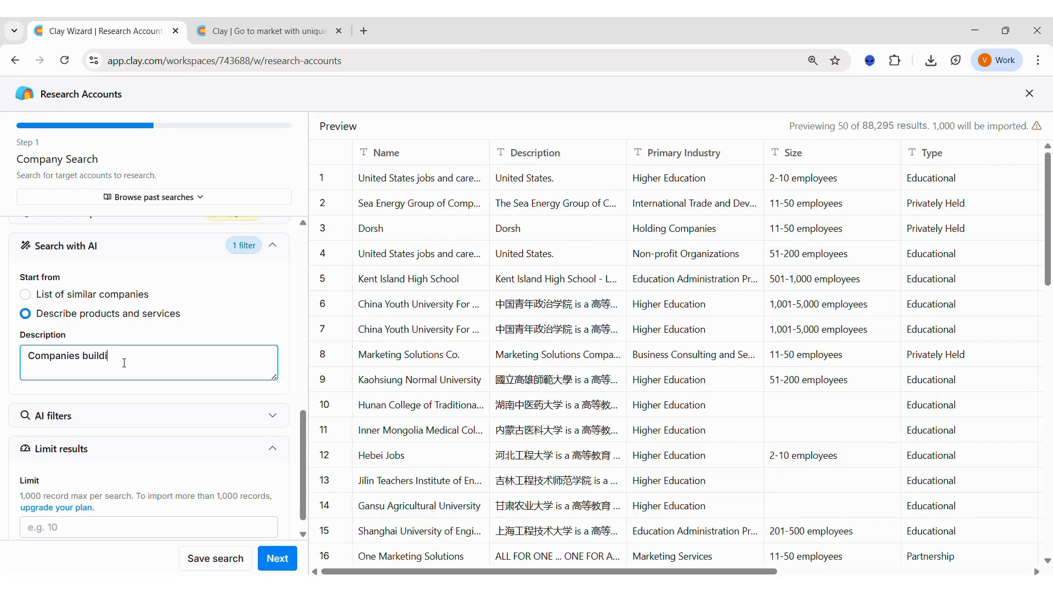
pyautogui.write('ng Saa')
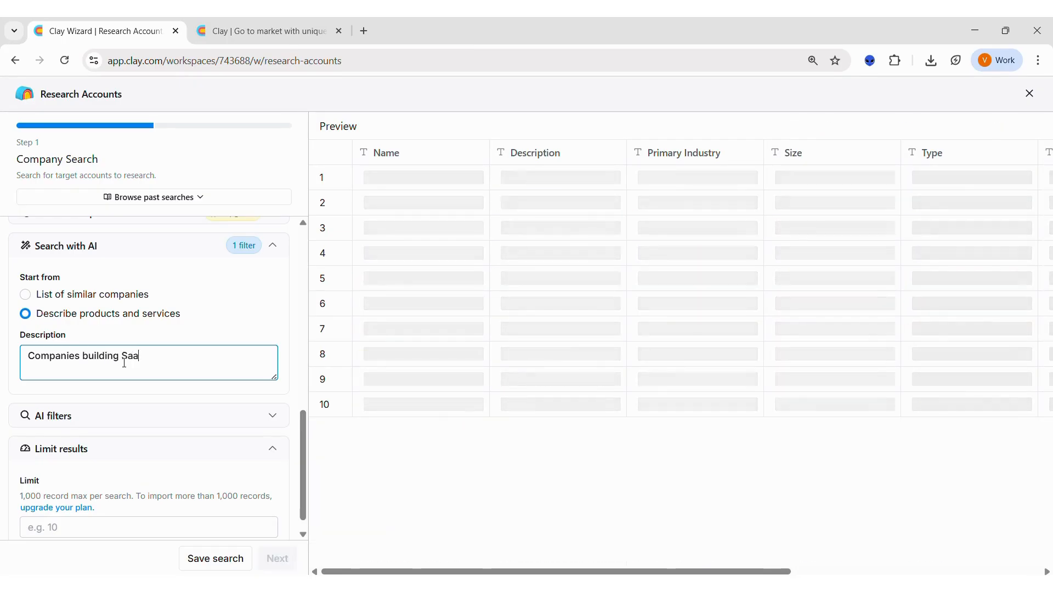
pyautogui.write('S platform')
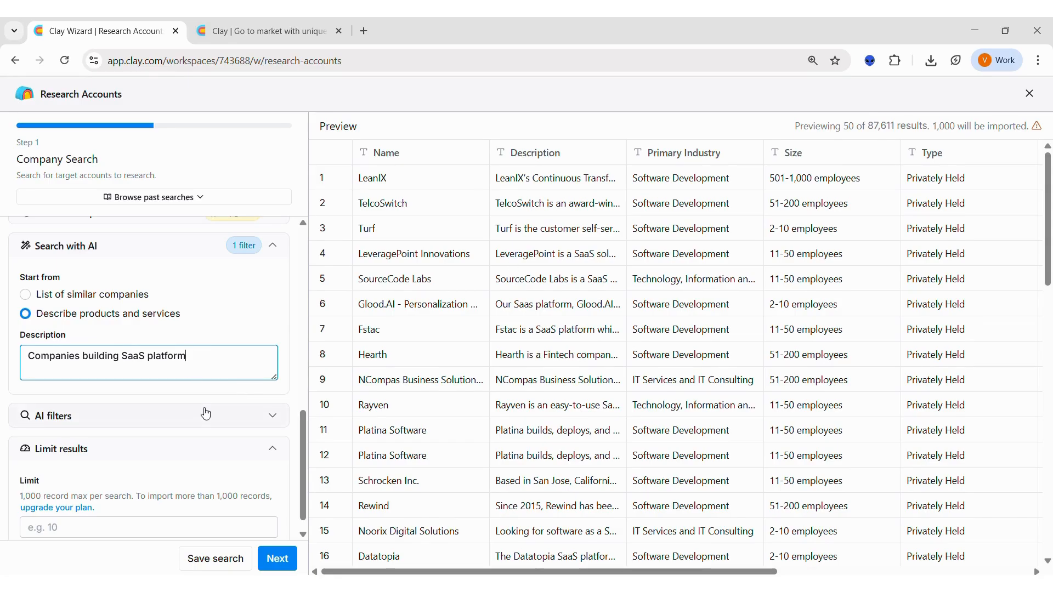
pyautogui.scroll(-1, 206, 414)
pyautogui.scroll(3, 206, 413)
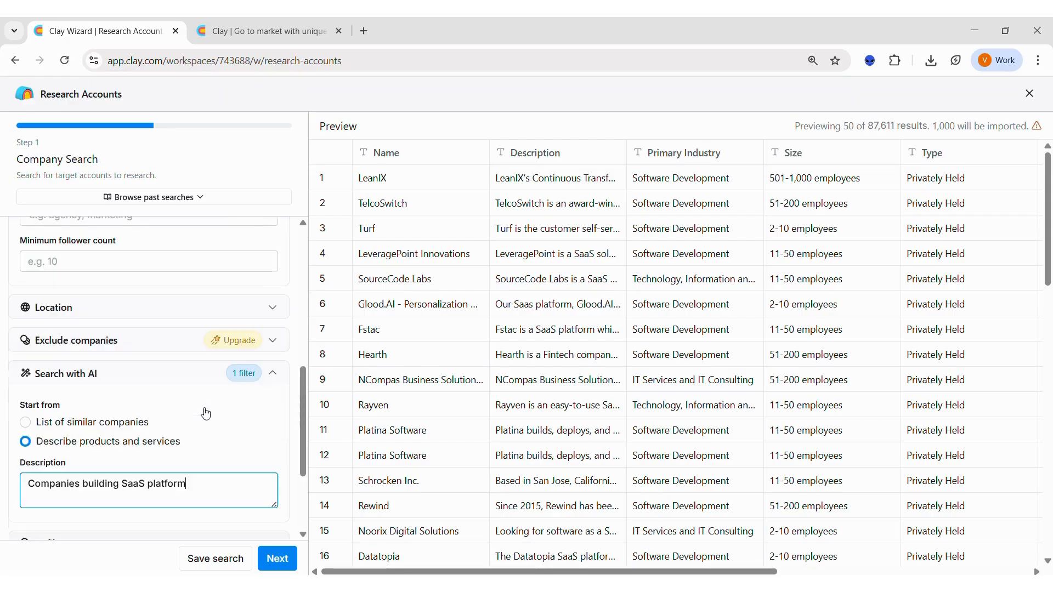
pyautogui.scroll(-1, 206, 413)
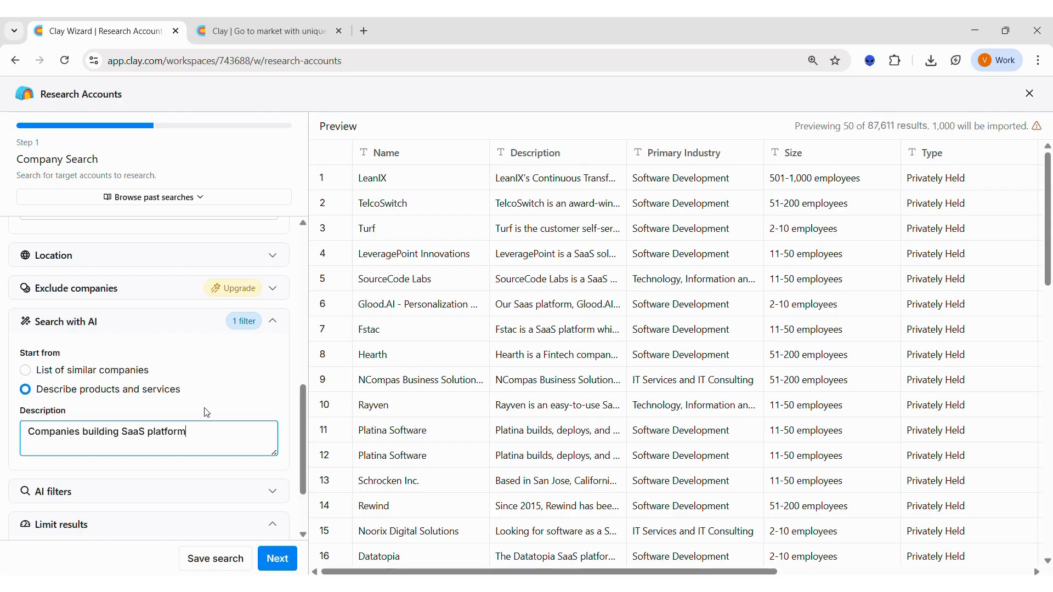
# - Leave the company search for the home page and start a Local businesses search located in Mumbai, Maharashtra, India
pyautogui.click(30, 106)
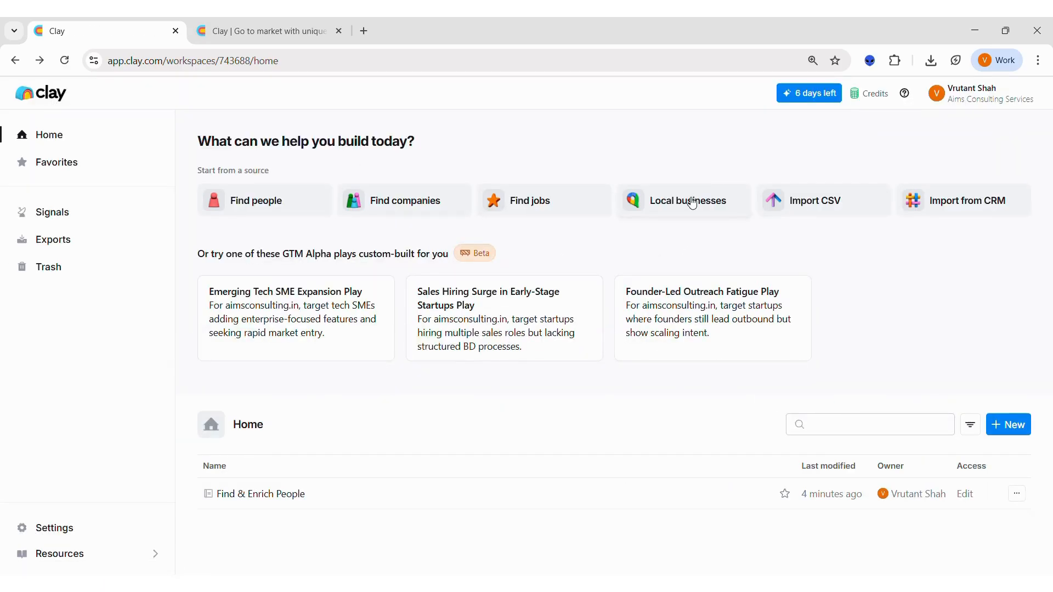
pyautogui.click(692, 203)
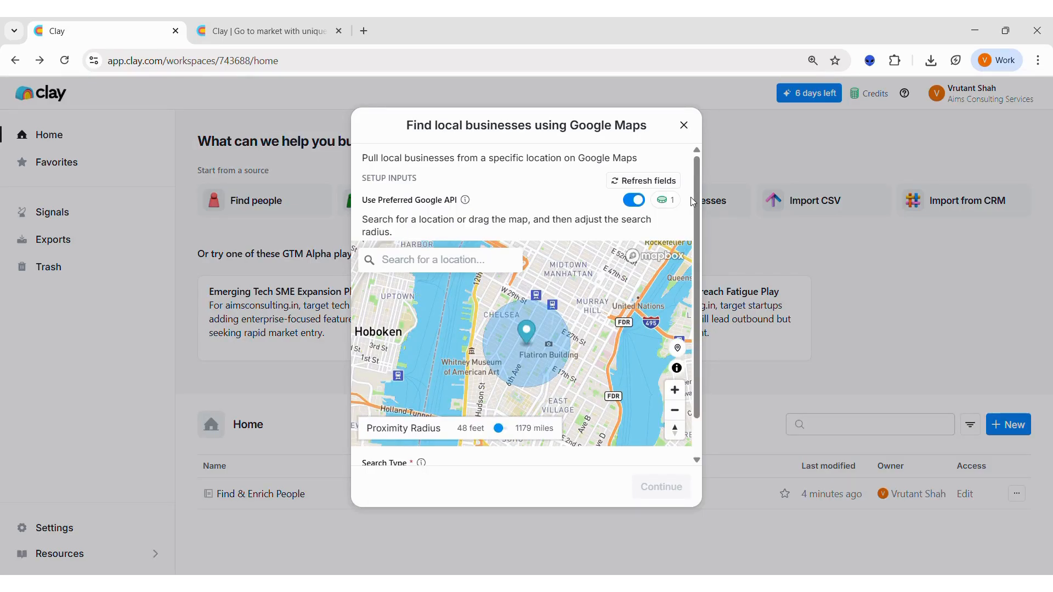
pyautogui.click(478, 258)
pyautogui.write('Mumbai')
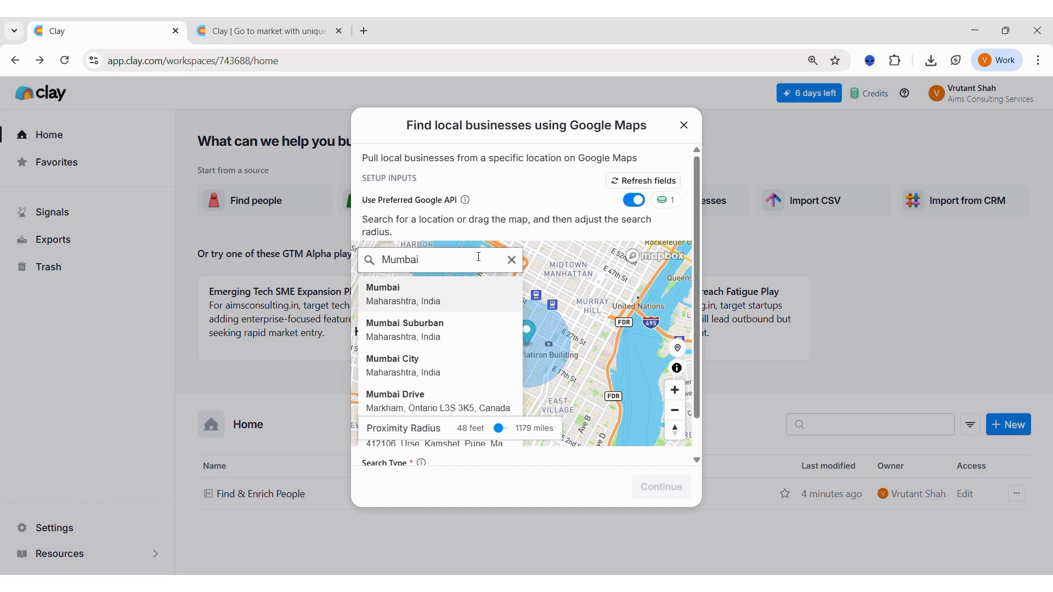
pyautogui.click(470, 294)
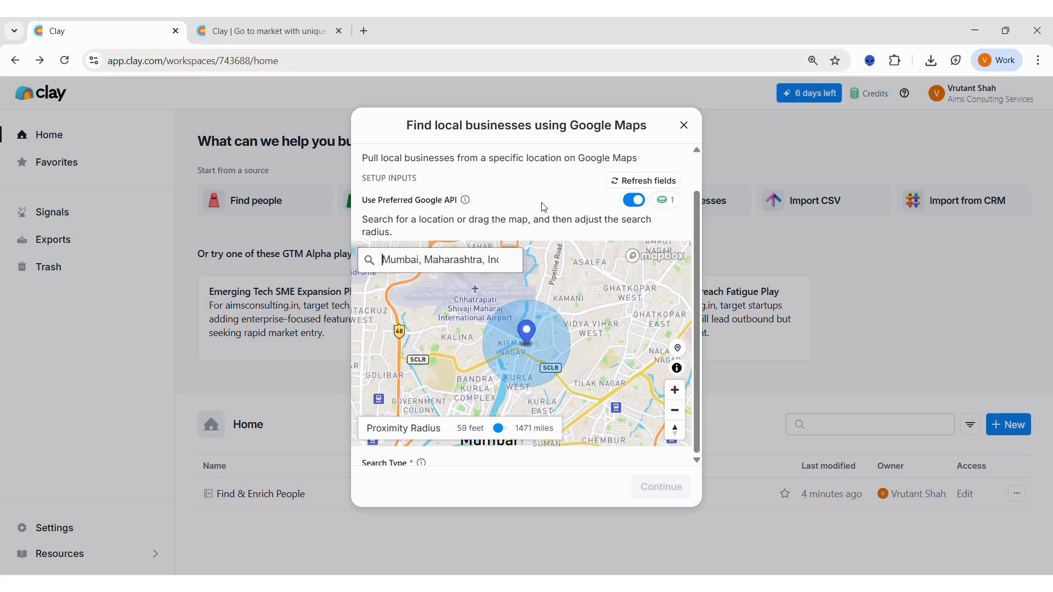
# - Set the local business search type to Business types and choose Clothing Store as the business type
pyautogui.scroll(-1, 544, 207)
pyautogui.click(570, 443)
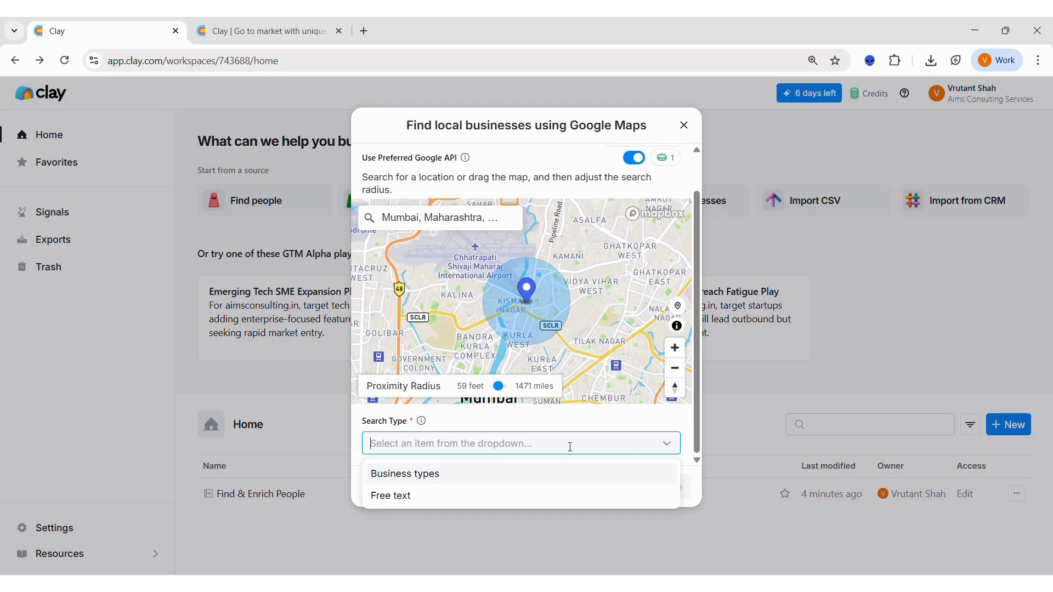
pyautogui.click(500, 475)
pyautogui.scroll(-2, 521, 433)
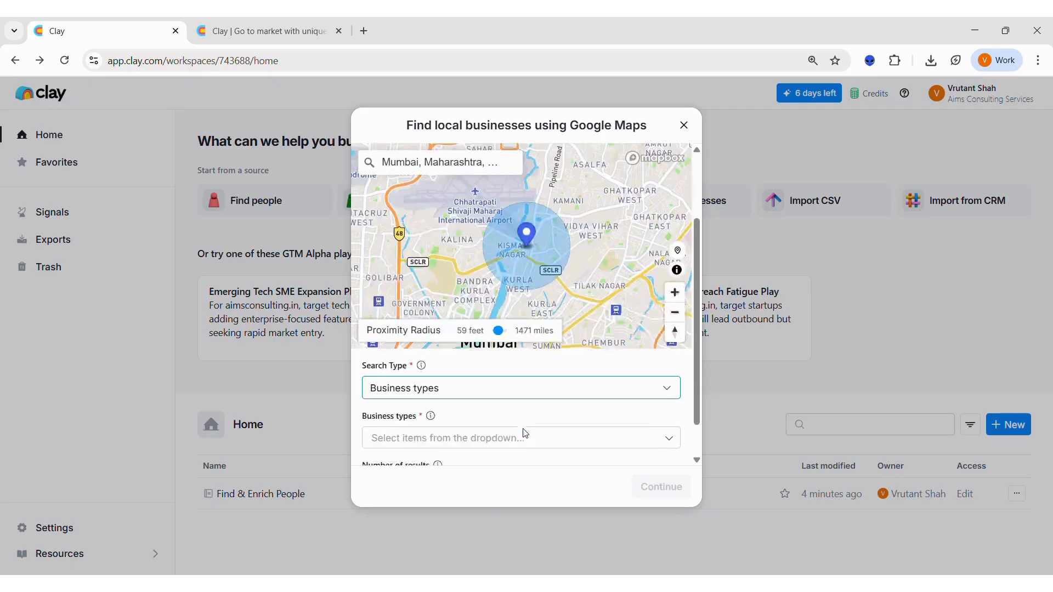
pyautogui.click(509, 396)
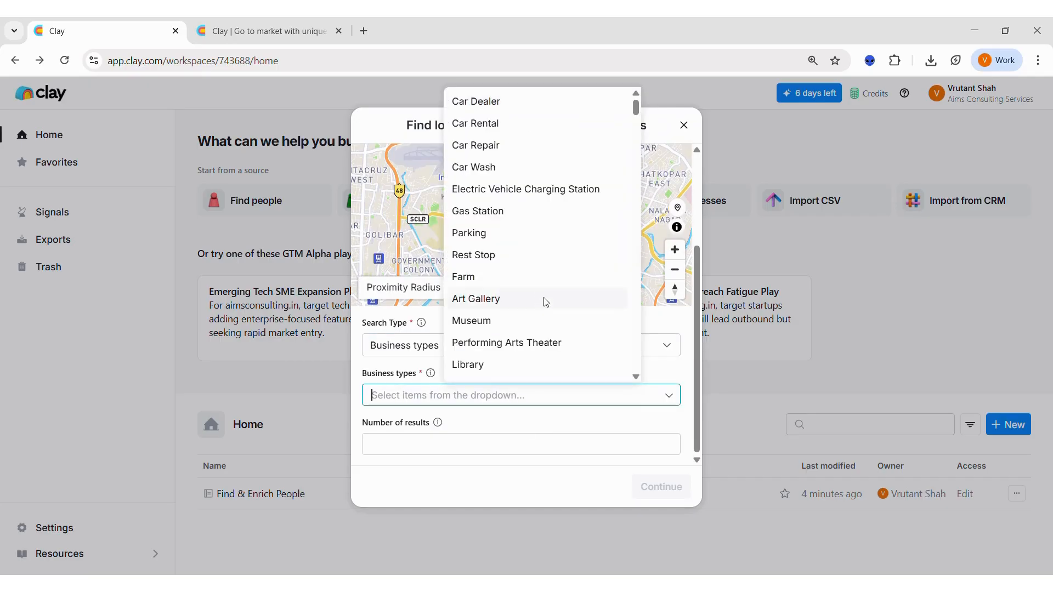
pyautogui.scroll(-3, 547, 302)
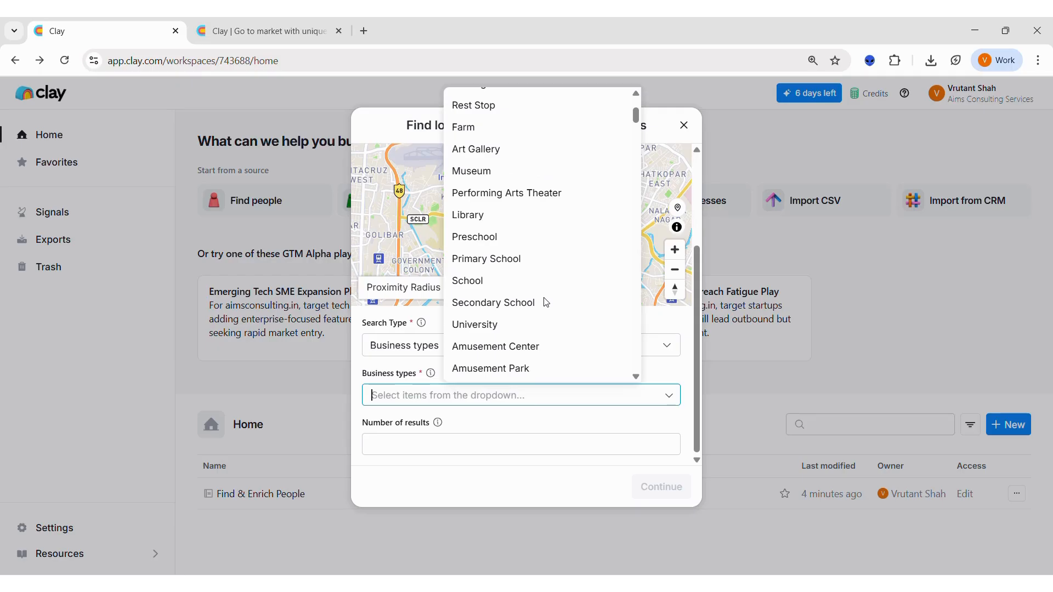
pyautogui.write('clothi')
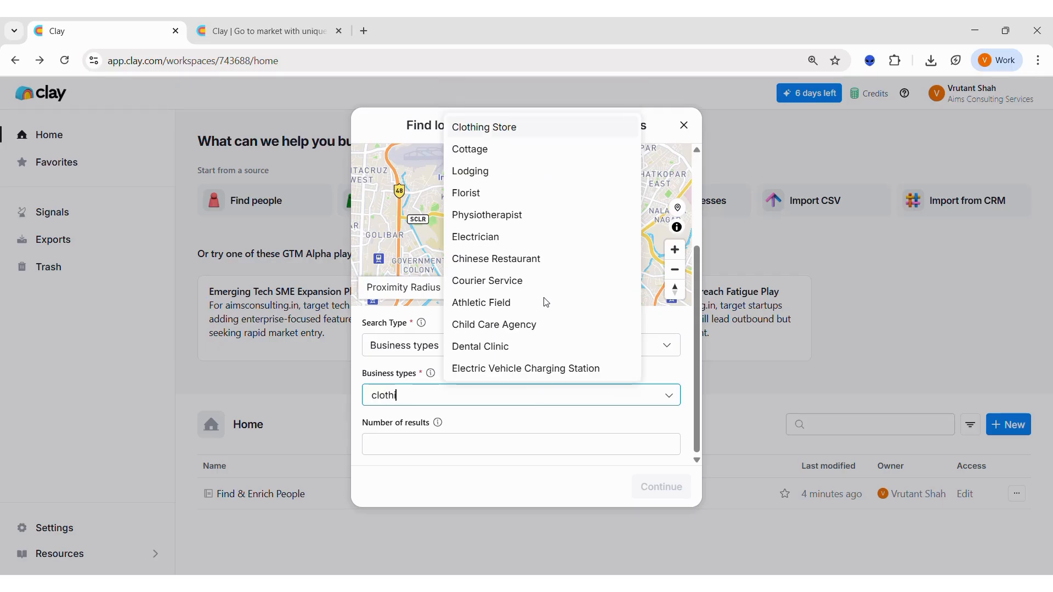
pyautogui.click(511, 131)
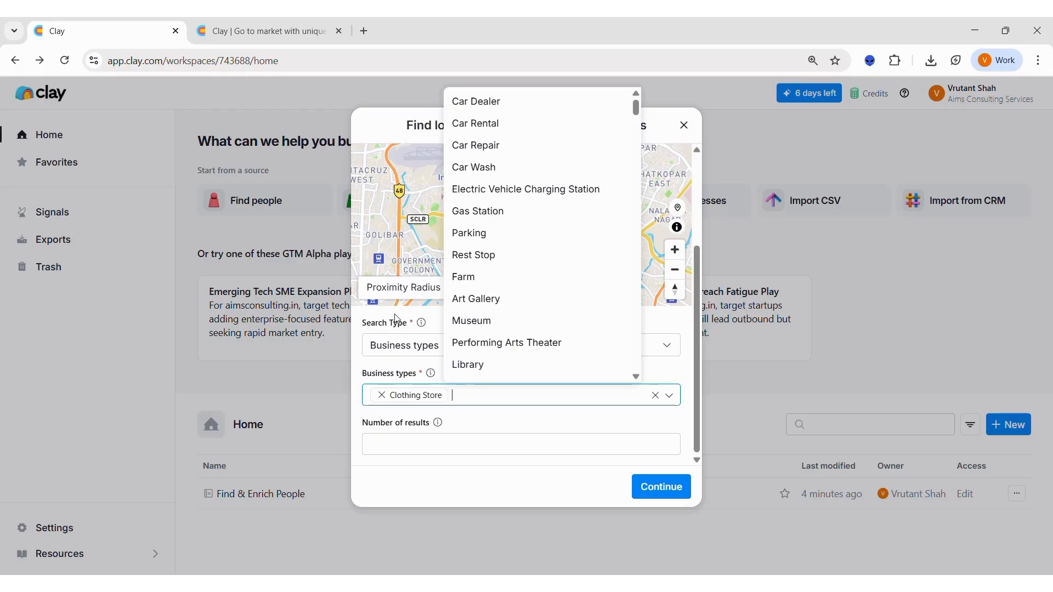
pyautogui.click(488, 423)
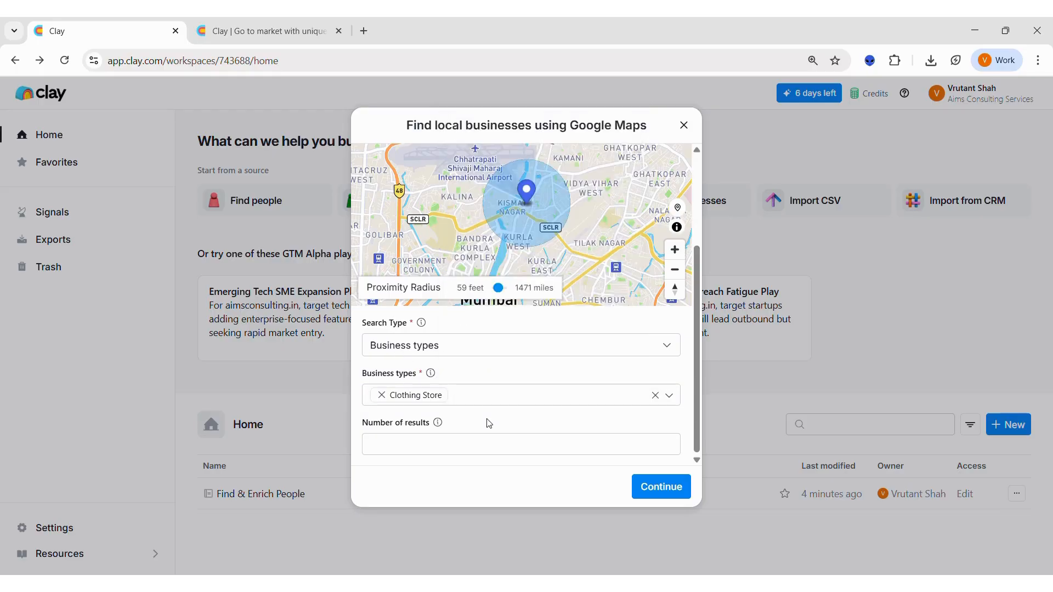
# - Set the number of results to 100 and send the found businesses to a new blank table
pyautogui.click(452, 446)
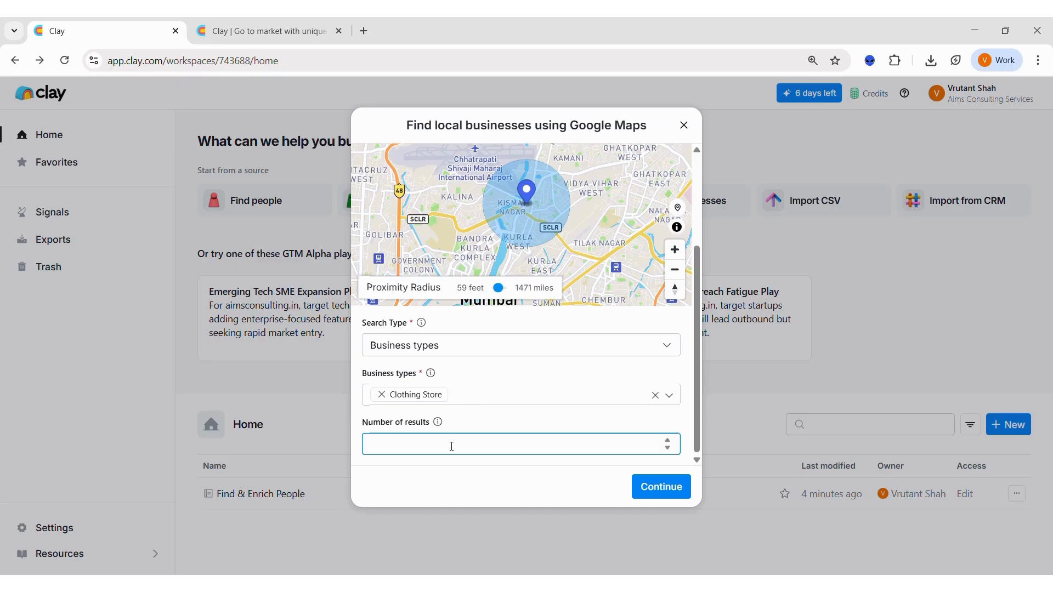
pyautogui.write('250')
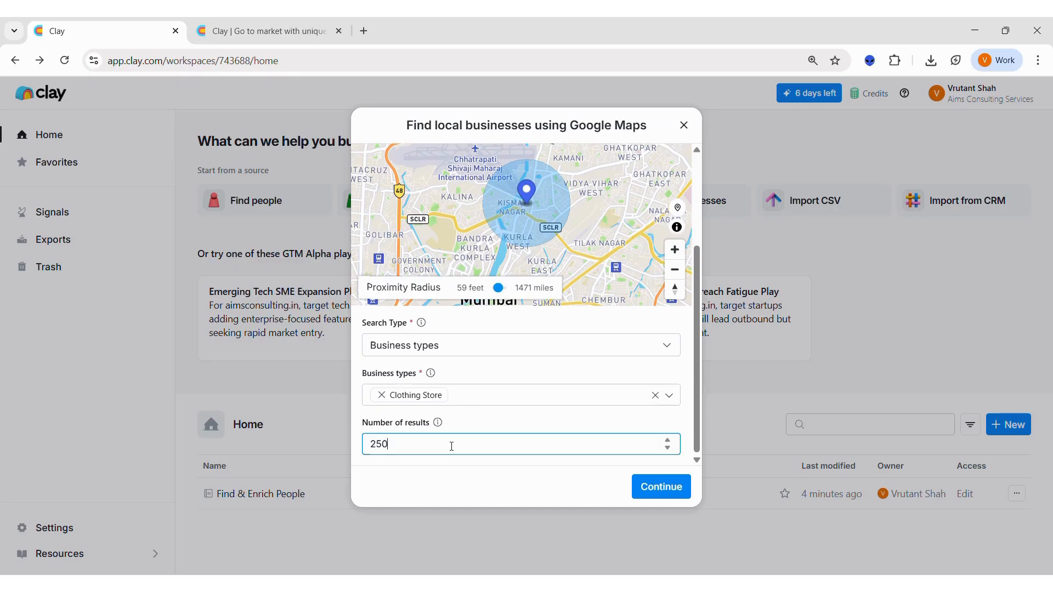
pyautogui.press('BackSpace')
pyautogui.press('BackSpace')
pyautogui.press('BackSpace')
pyautogui.write('100')
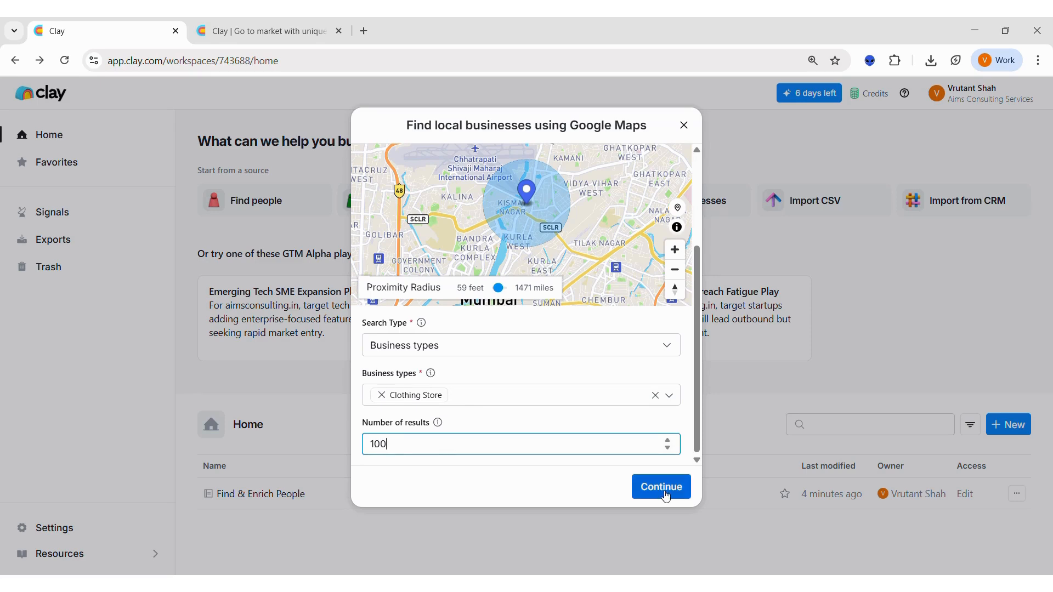
pyautogui.click(664, 491)
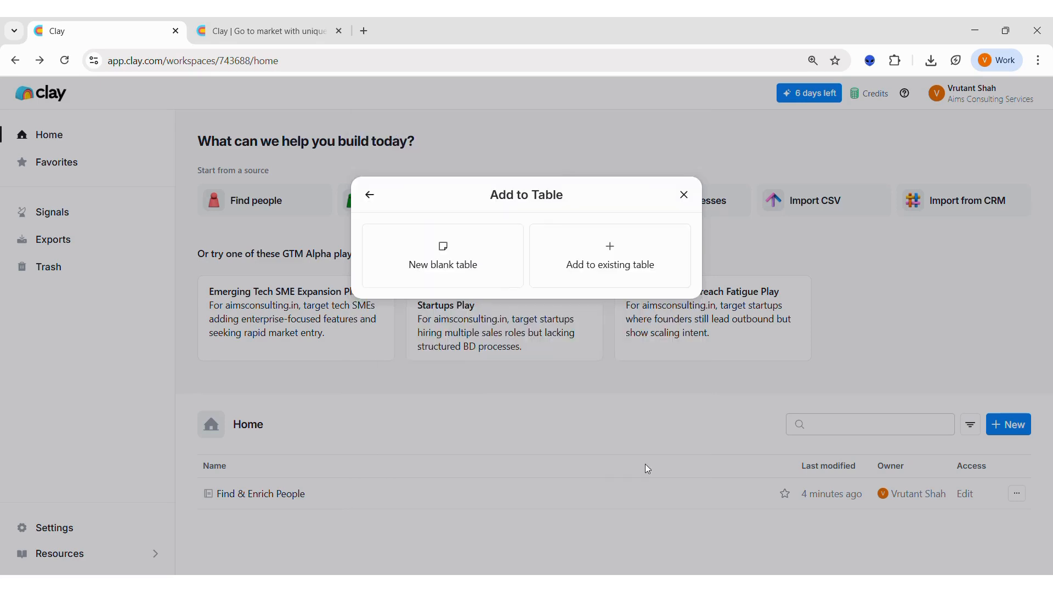
pyautogui.click(436, 263)
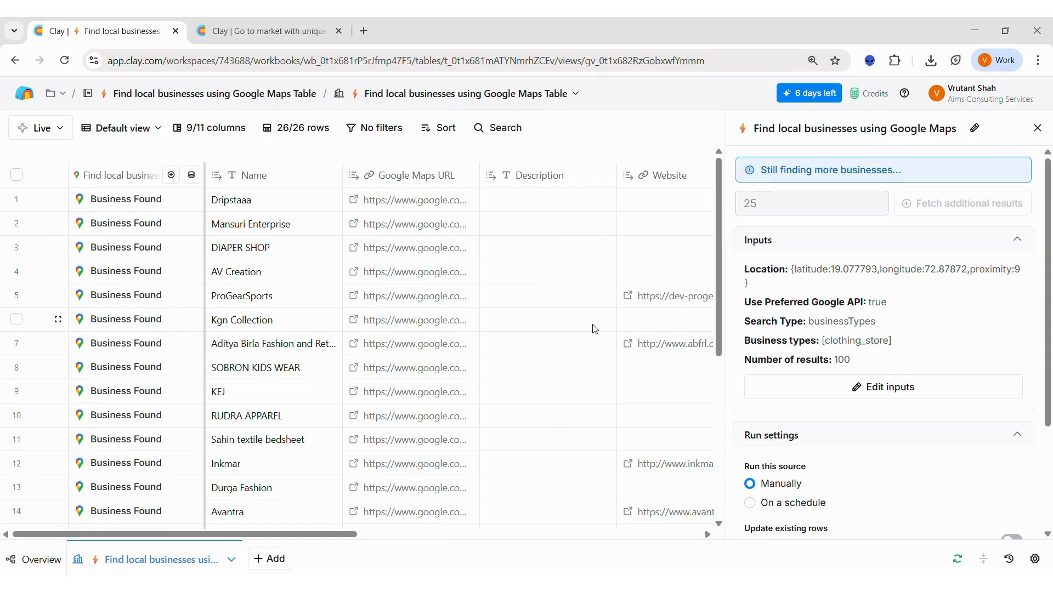
# - Examine the local business table's rows and columns, including Google Maps URL, website, phone, address, rating and reviews count
pyautogui.hscroll(10, 593, 328)
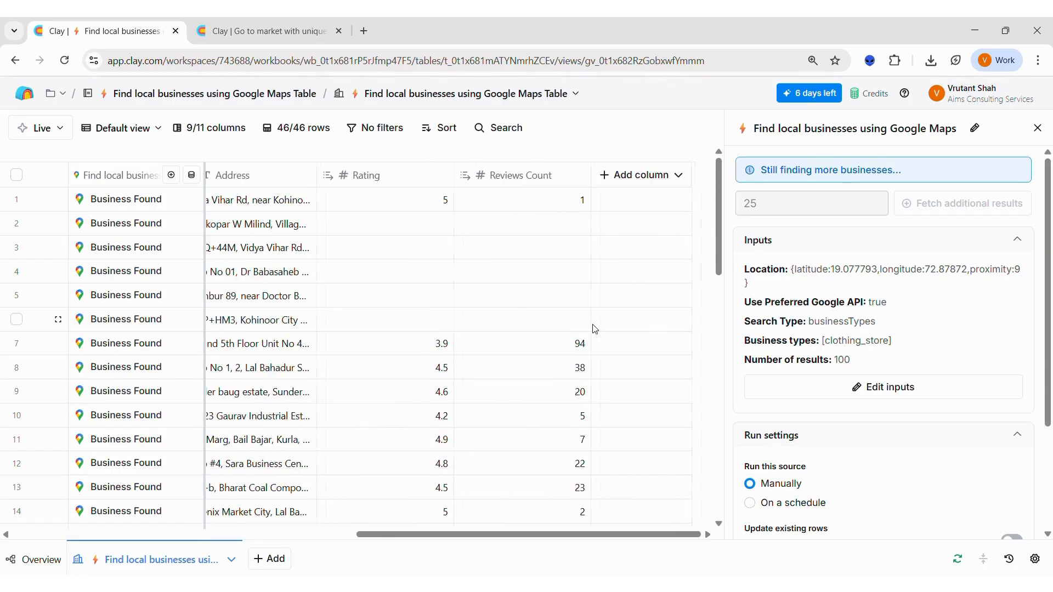
pyautogui.hscroll(-10, 595, 329)
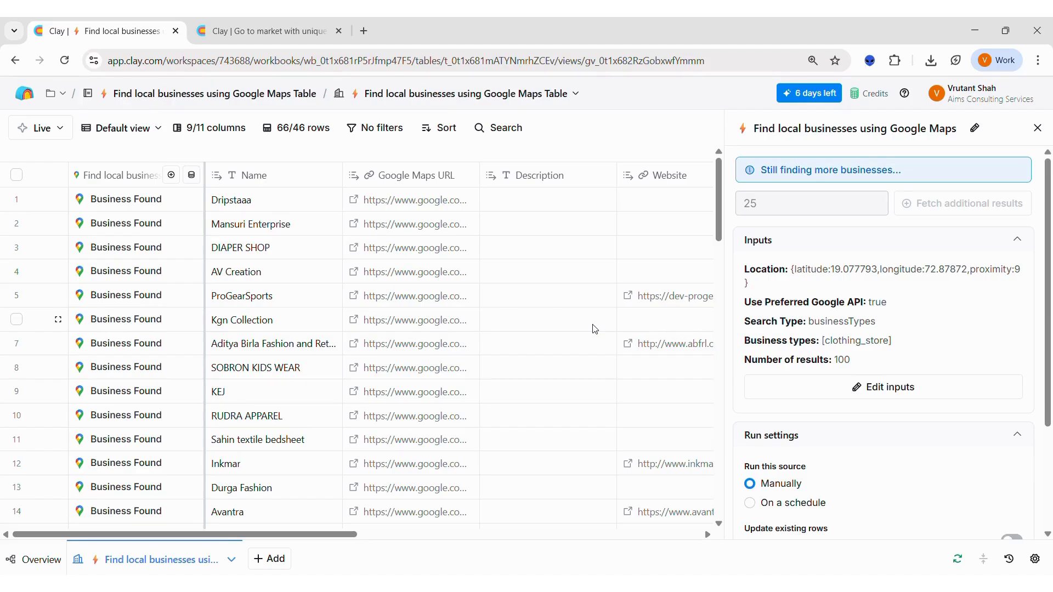
pyautogui.hscroll(8, 595, 329)
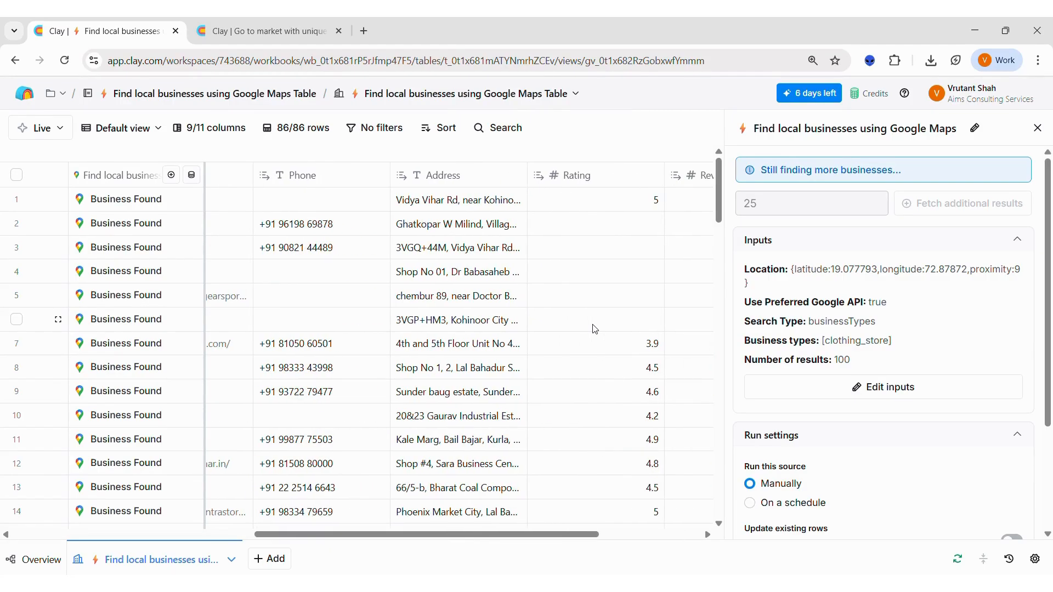
pyautogui.hscroll(3, 595, 330)
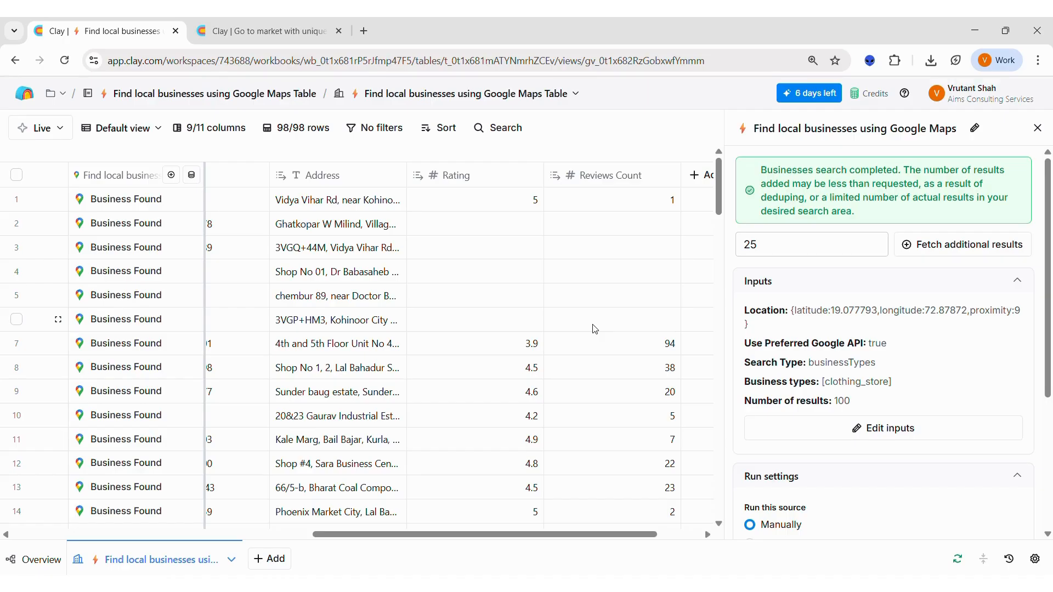
pyautogui.hscroll(-6, 596, 329)
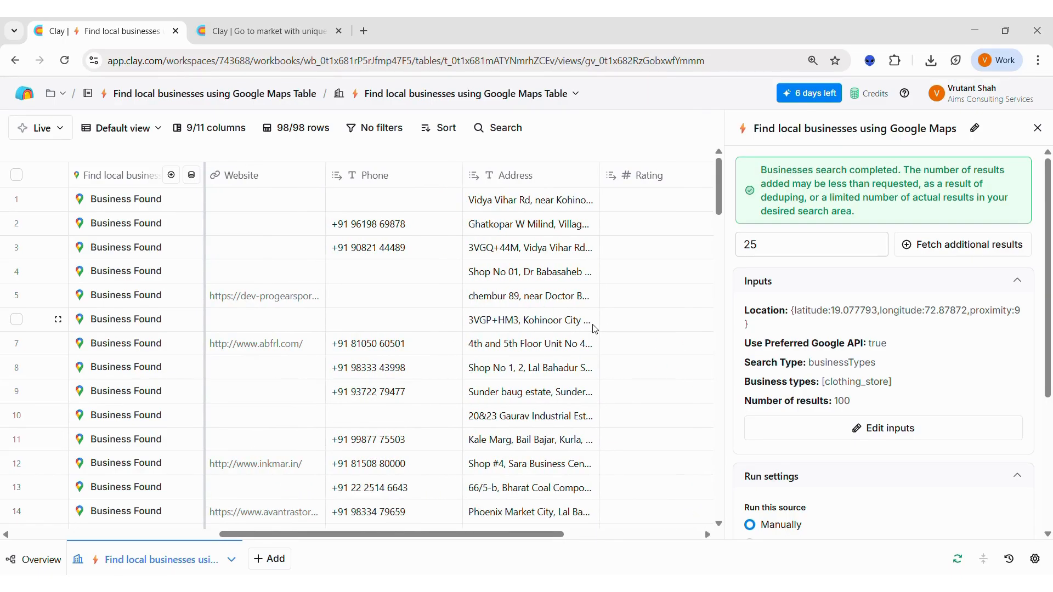
pyautogui.hscroll(-5, 596, 329)
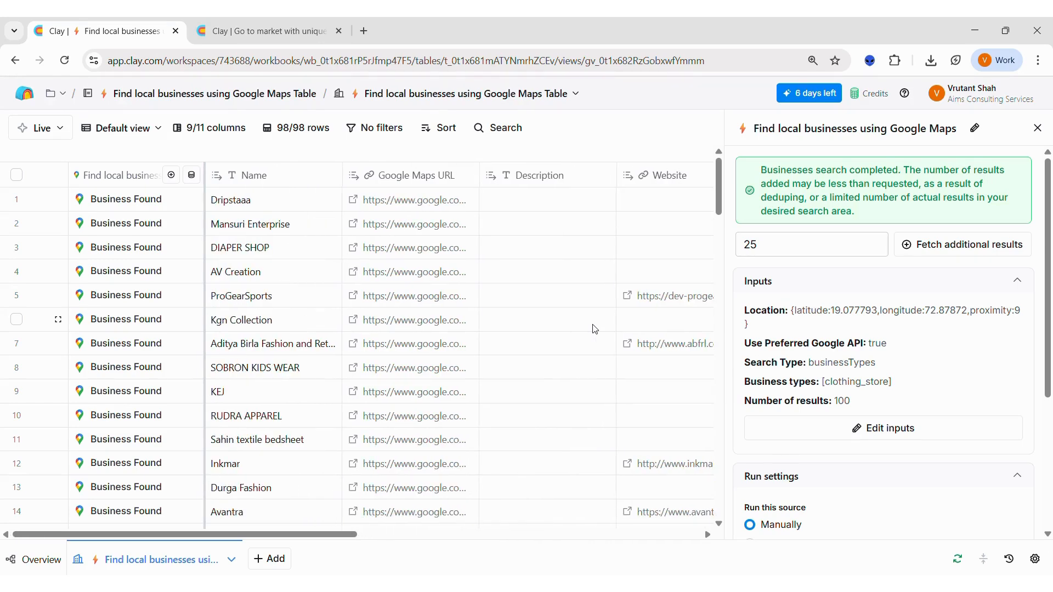
pyautogui.hscroll(10, 596, 330)
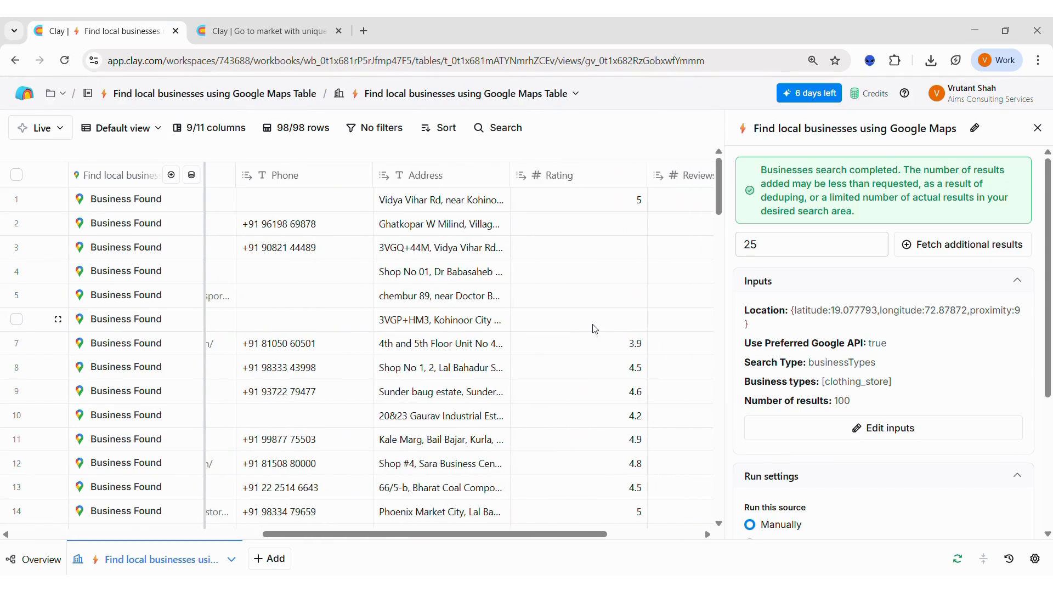
pyautogui.scroll(-6, 595, 329)
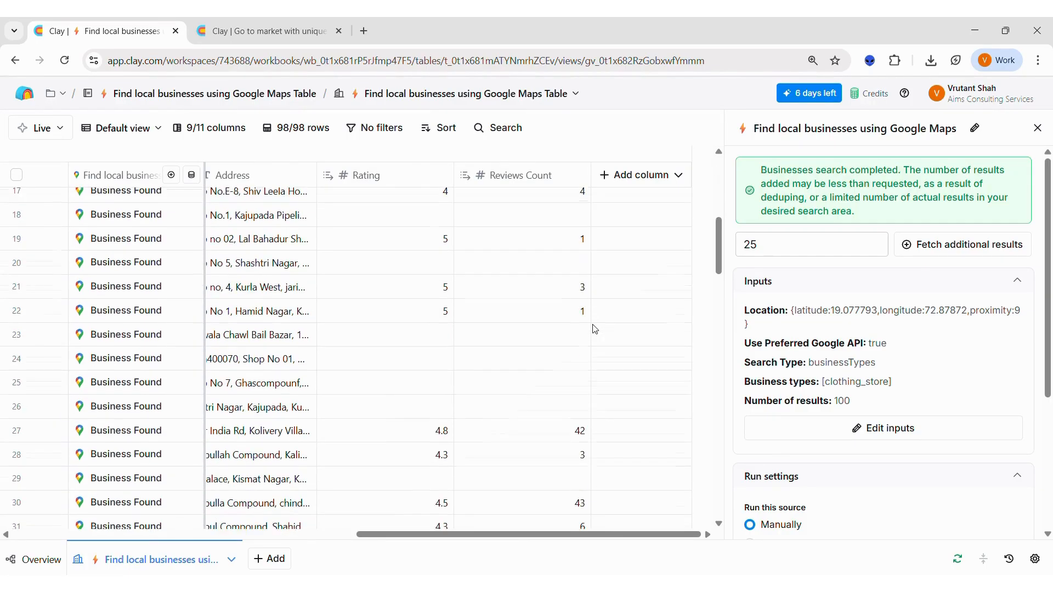
pyautogui.scroll(6, 595, 329)
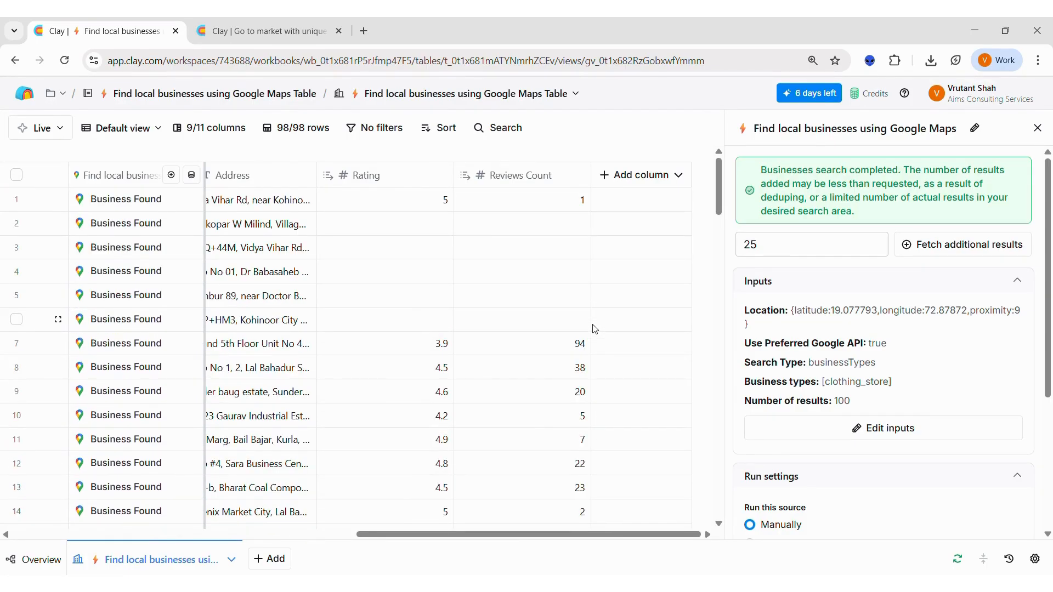
pyautogui.hscroll(-3, 282, 343)
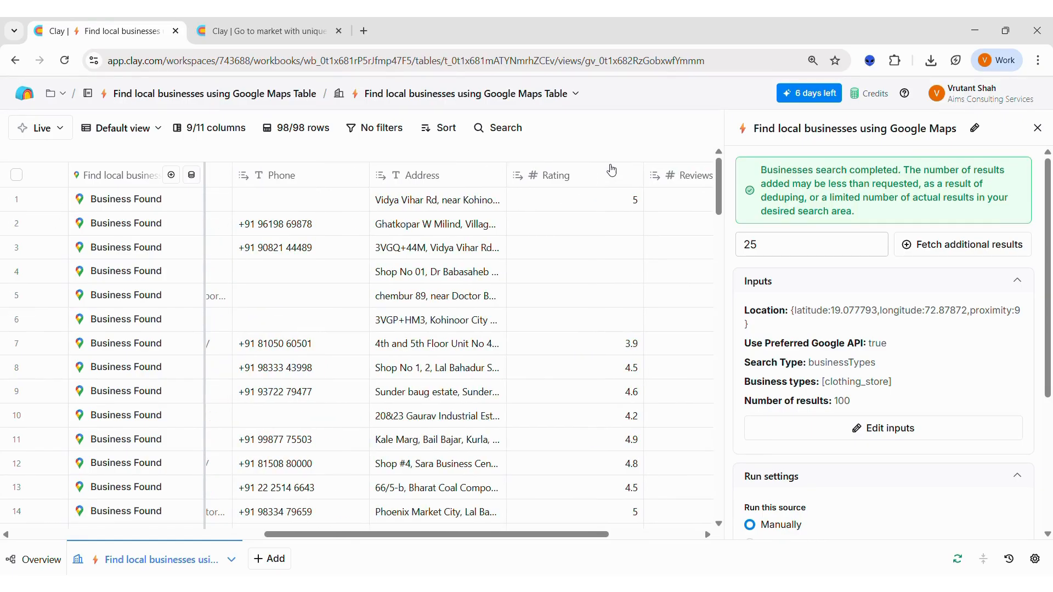
# - Filter the business table to a Rating greater than 4, leaving an added second filter condition blank
pyautogui.click(371, 131)
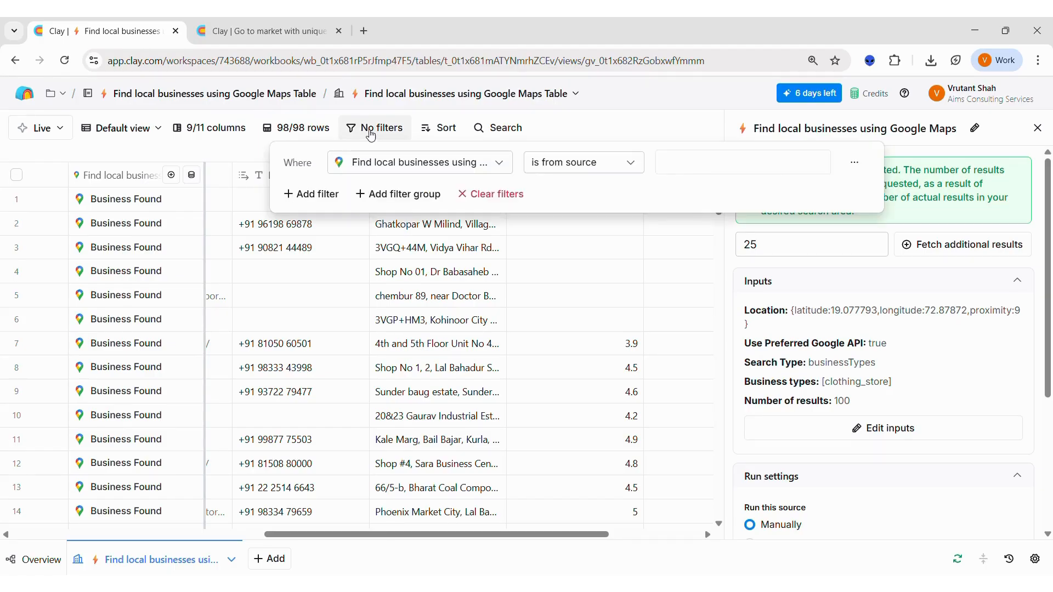
pyautogui.click(324, 203)
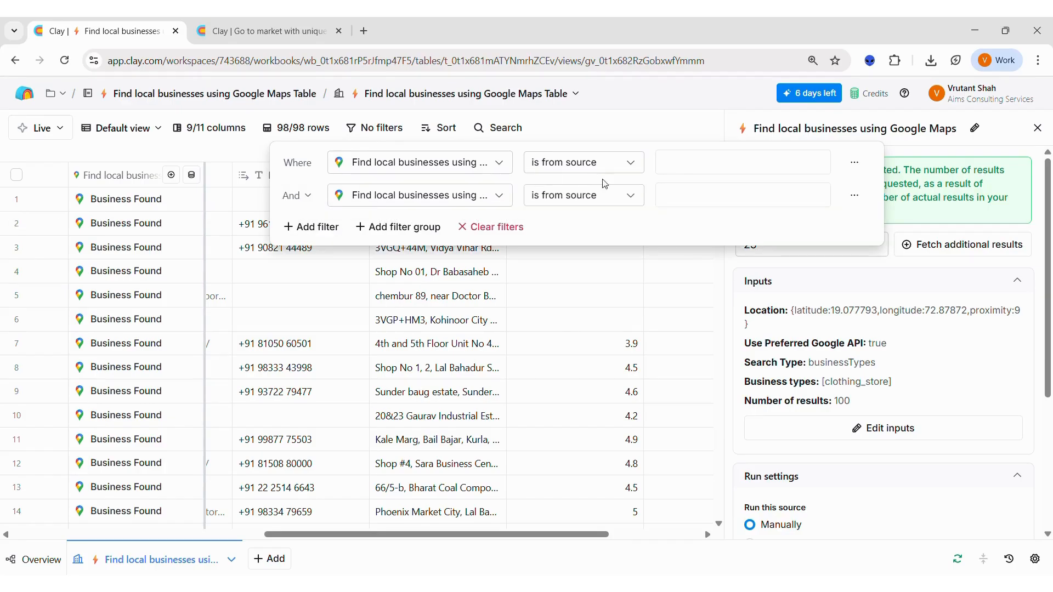
pyautogui.click(499, 163)
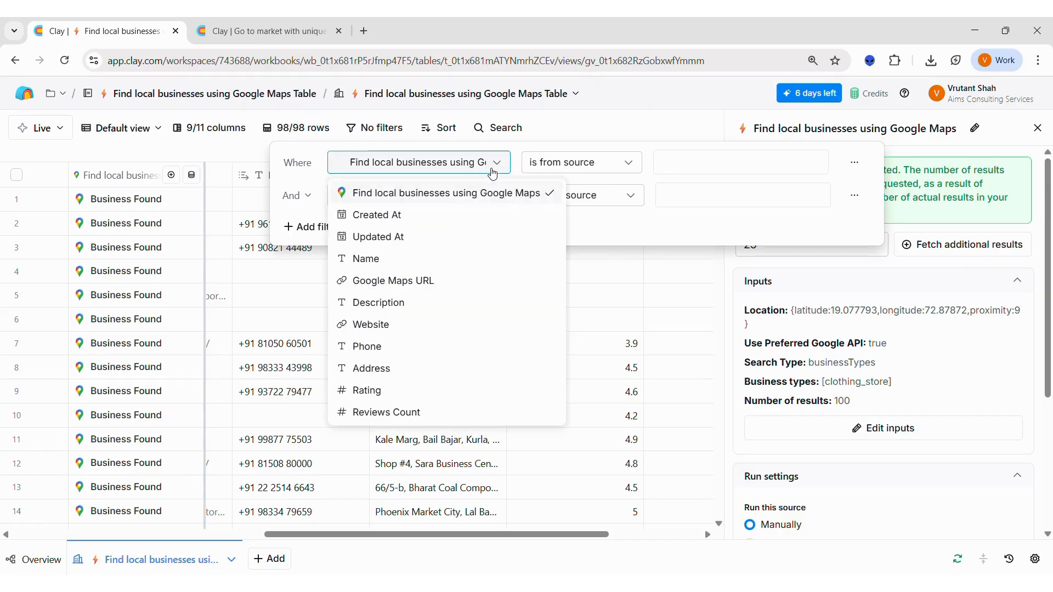
pyautogui.click(416, 390)
pyautogui.click(719, 165)
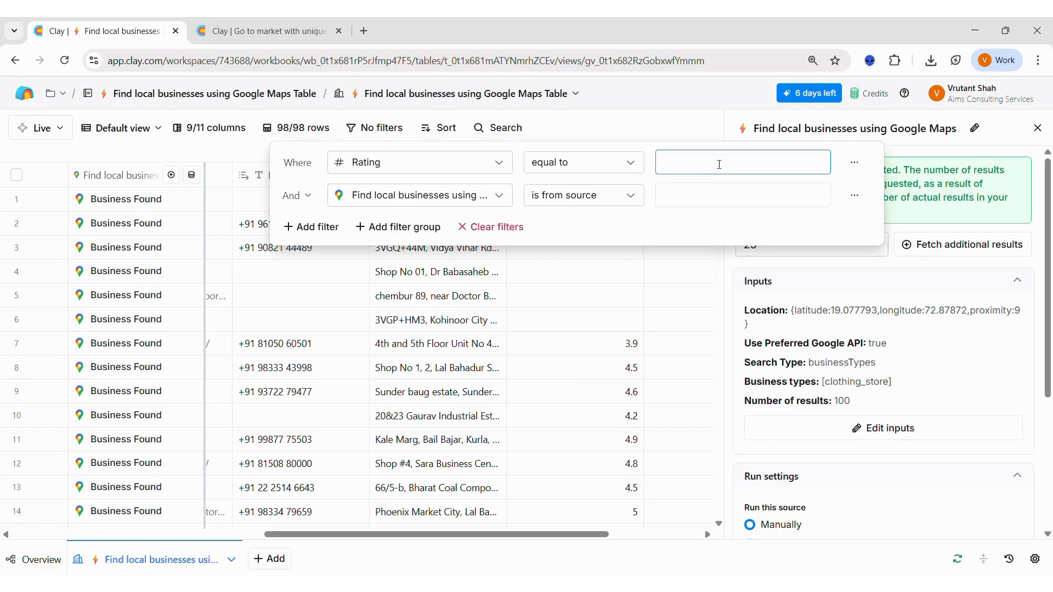
pyautogui.click(598, 163)
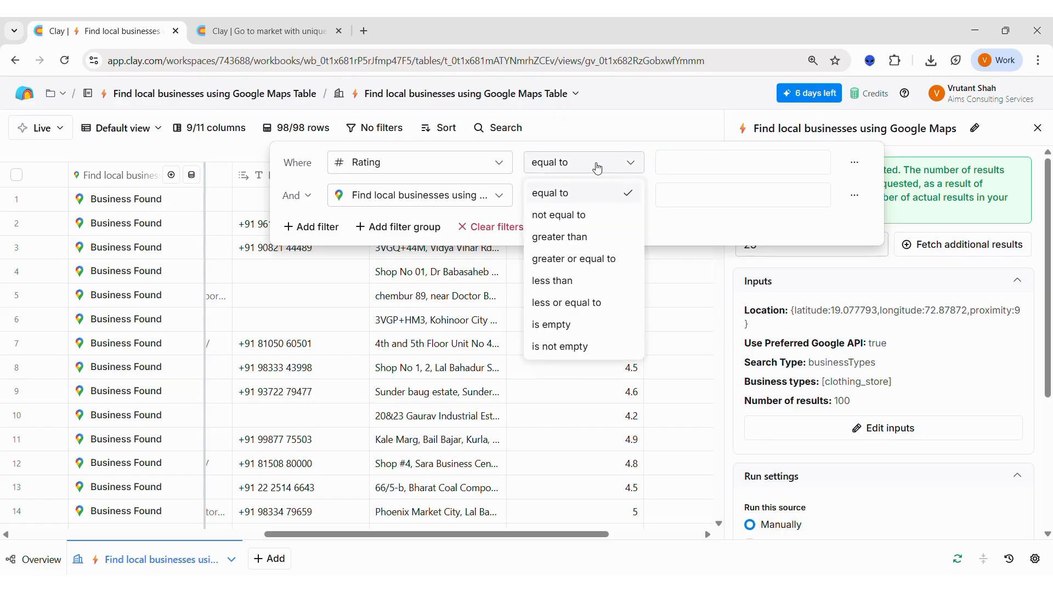
pyautogui.click(580, 236)
pyautogui.click(727, 163)
pyautogui.write('4')
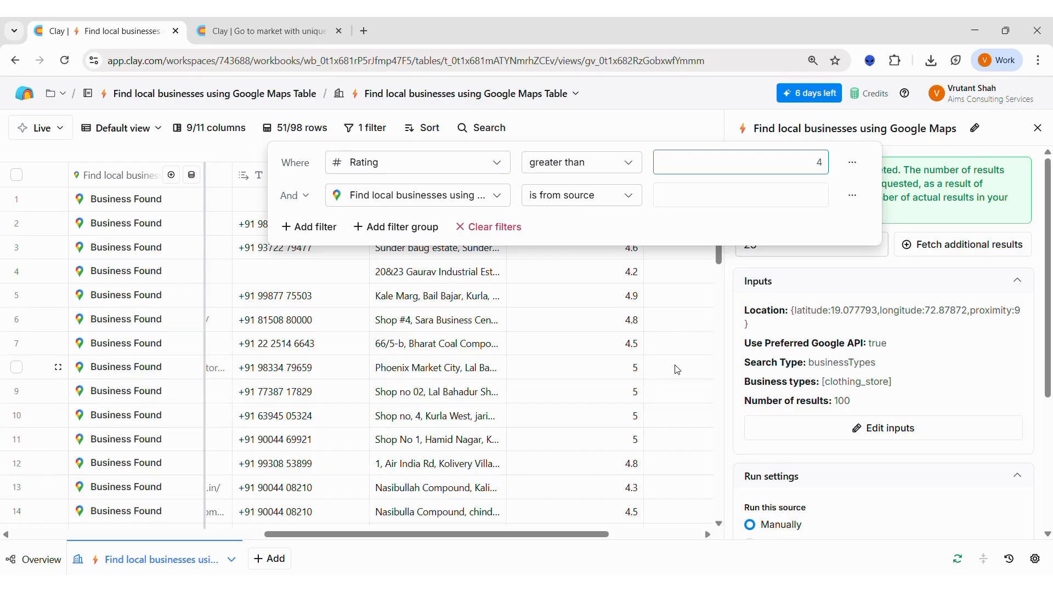
pyautogui.click(678, 369)
# - Look through the filtered businesses and return to the workspace home page
pyautogui.scroll(-5, 677, 369)
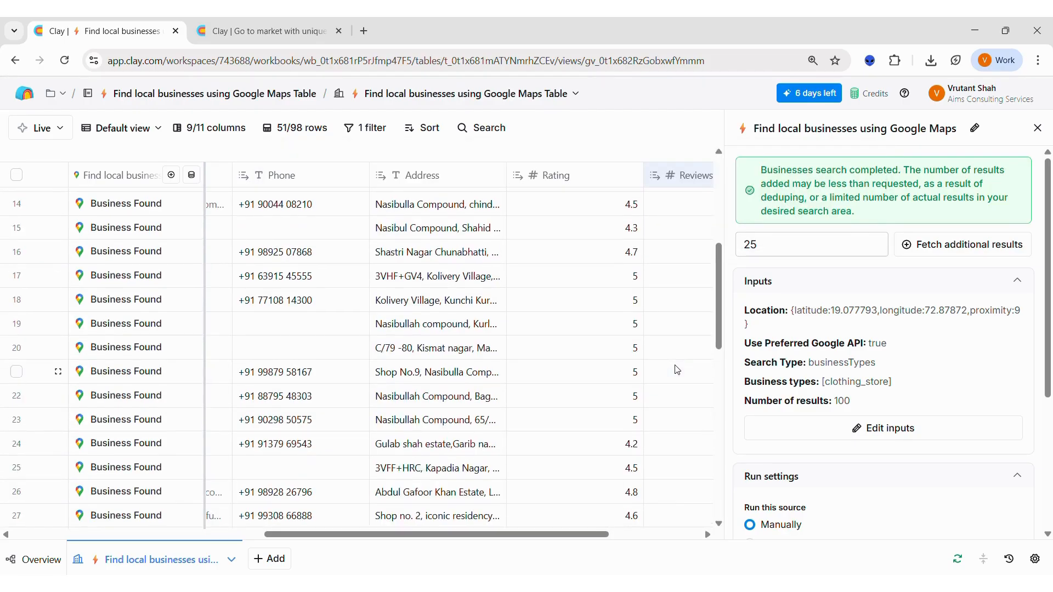
pyautogui.scroll(5, 678, 369)
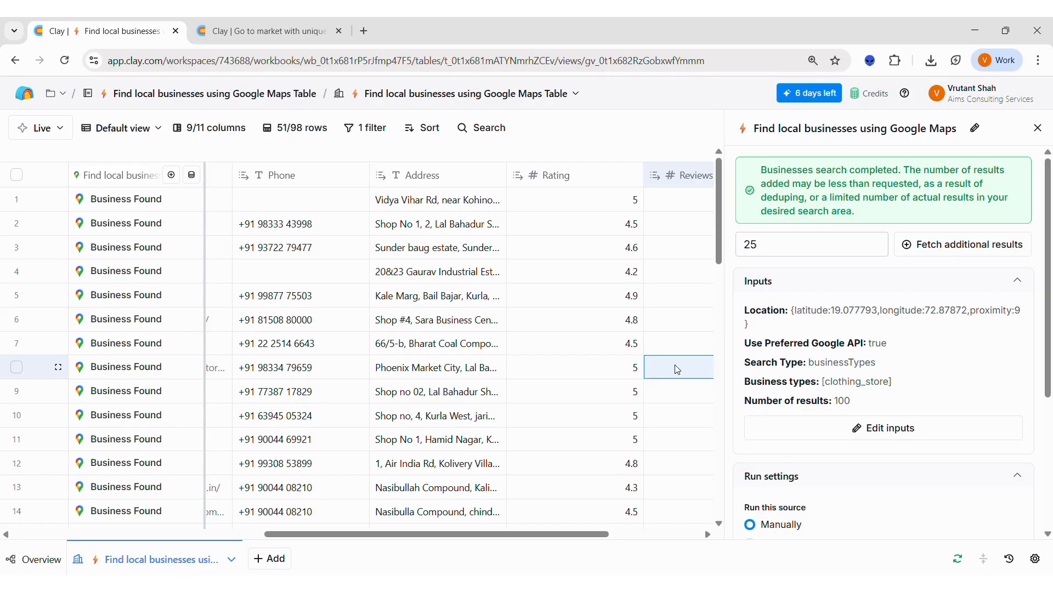
pyautogui.click(26, 95)
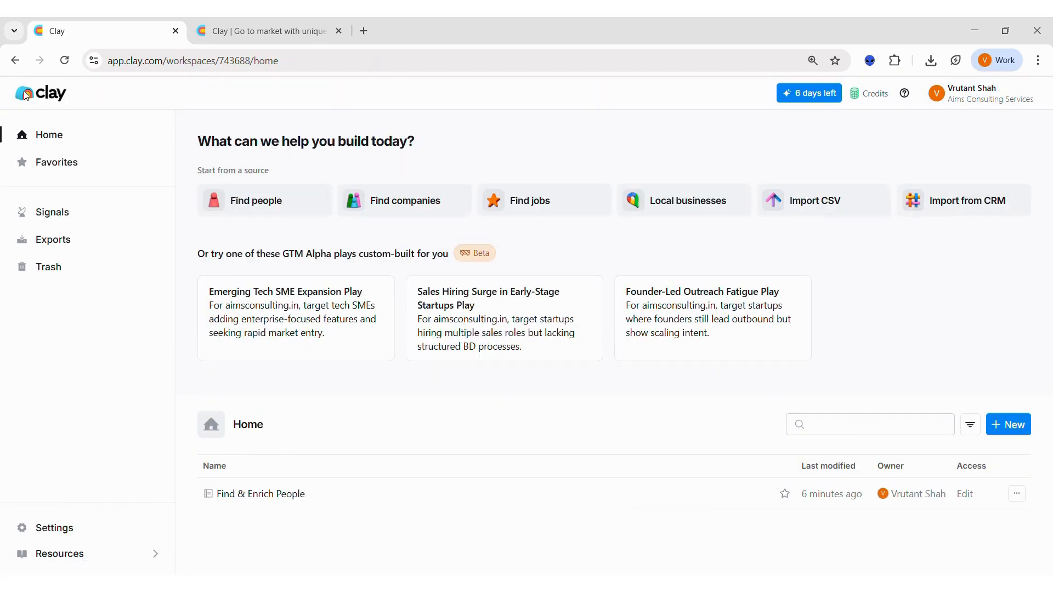